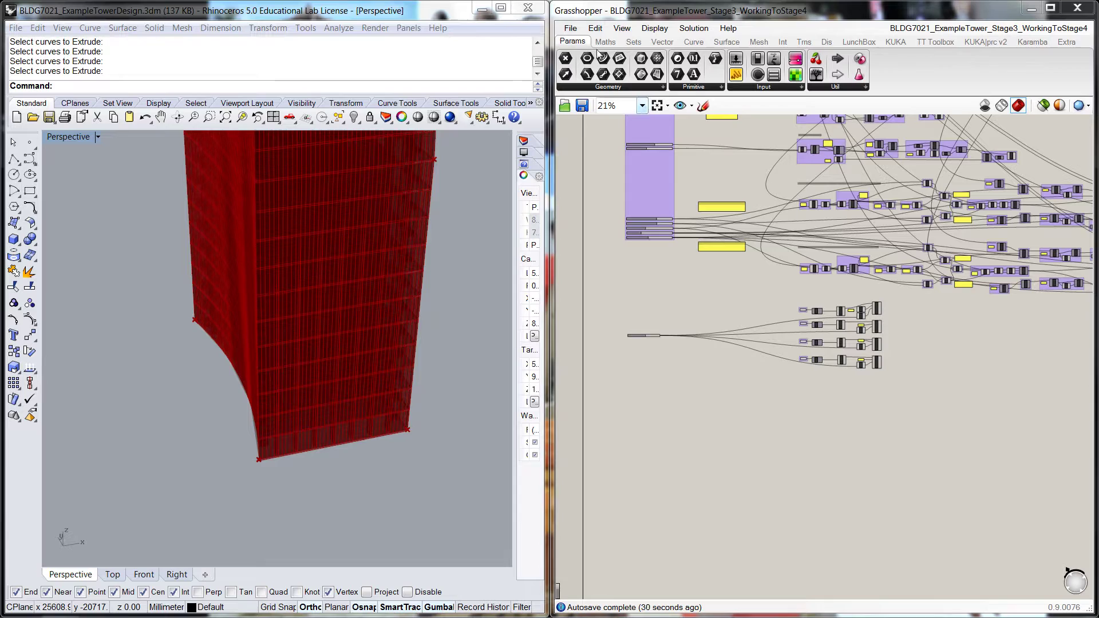
- Open BLDG7021_VariableCore.gh and select the entire Variable Building Cores routine for copying
click(571, 29)
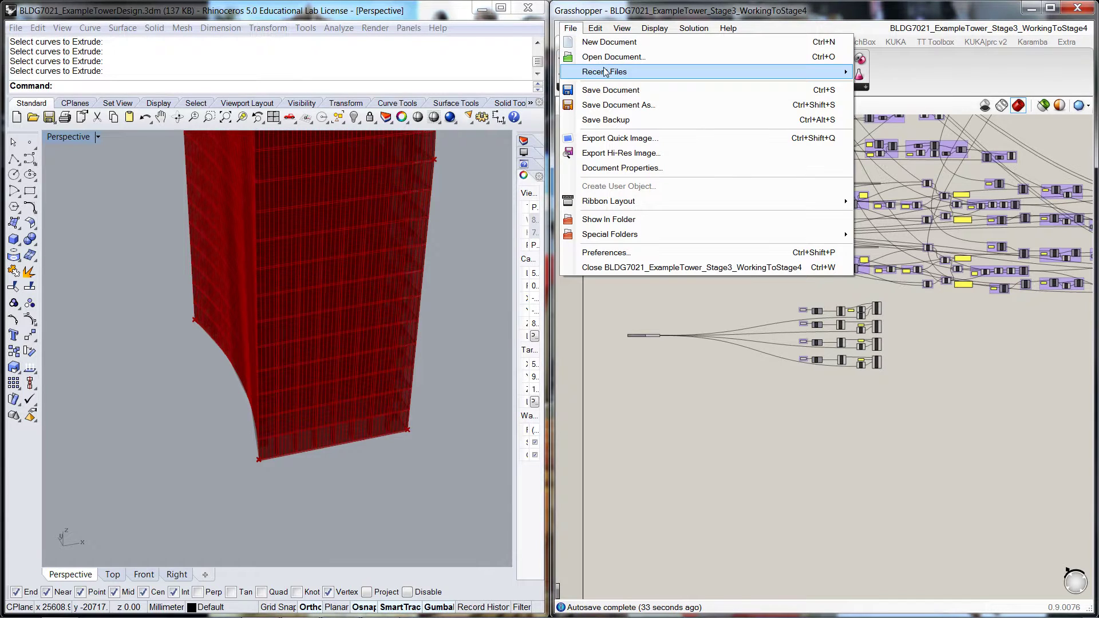
mouse_move(605, 72)
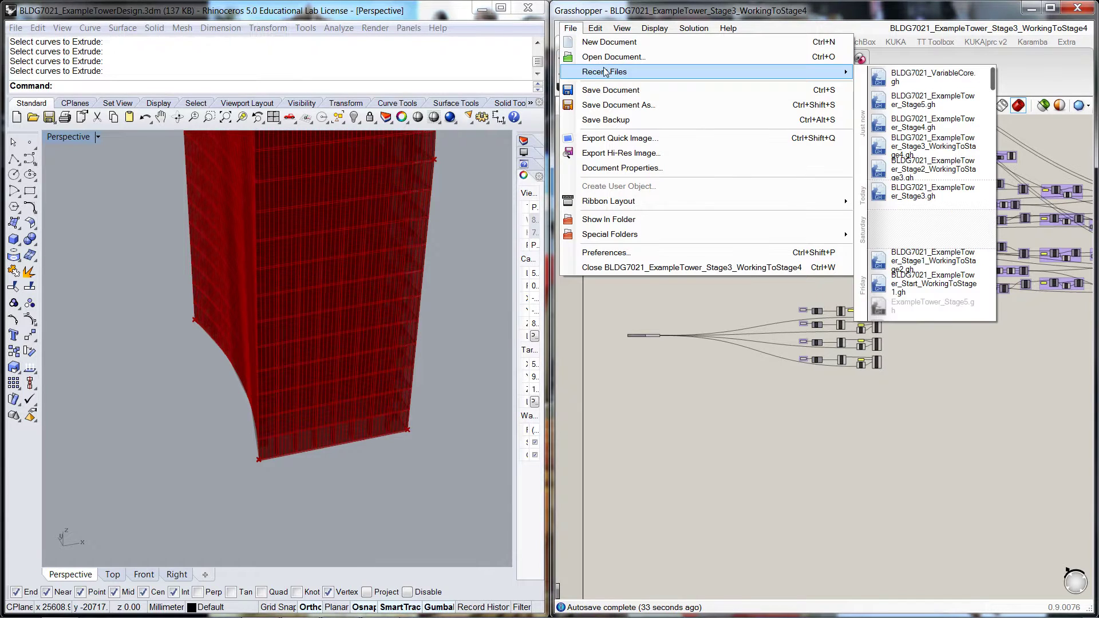
click(883, 77)
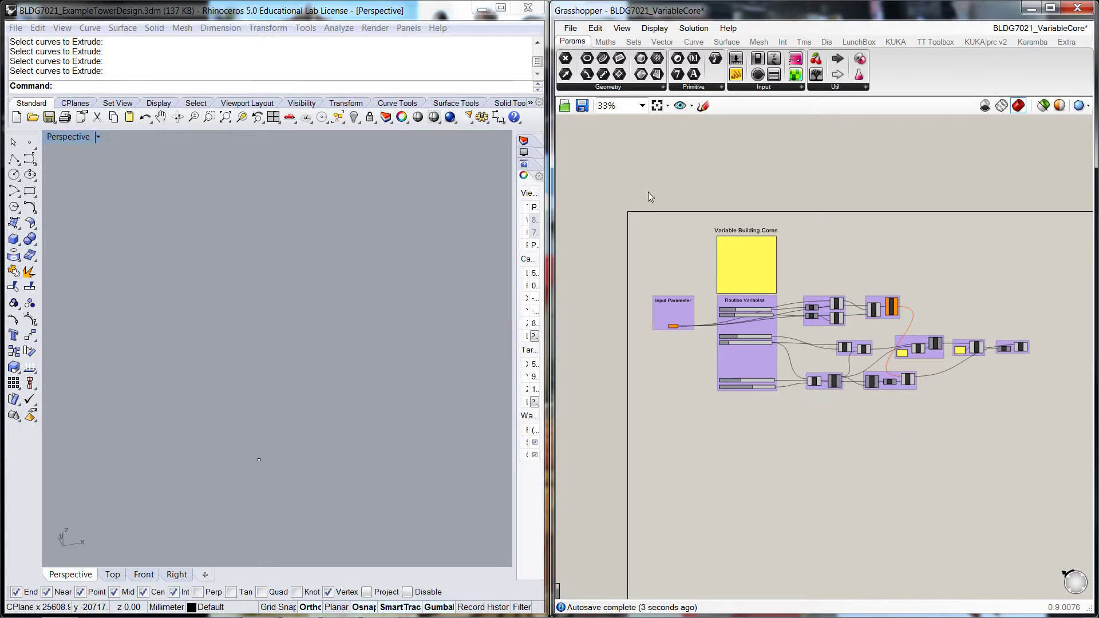
drag(647, 191, 1050, 435)
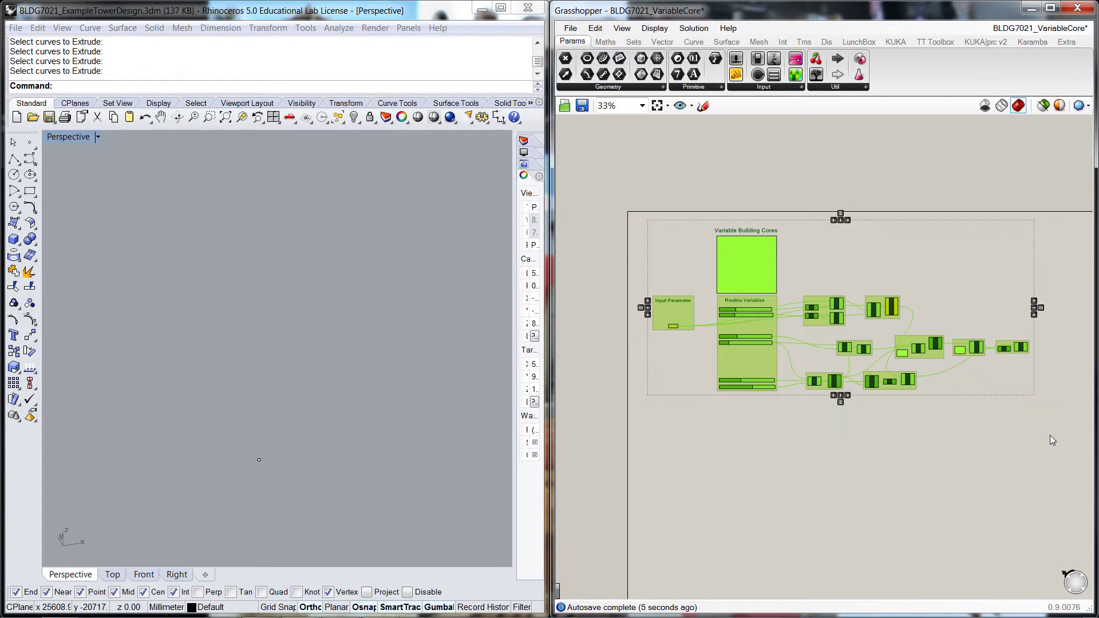
- Reopen the BLDG7021_ExampleTower_Stage3_WorkingToStage4 definition from the BLDG7021_ExampleTower_SeedFiles folder
click(570, 28)
mouse_move(622, 75)
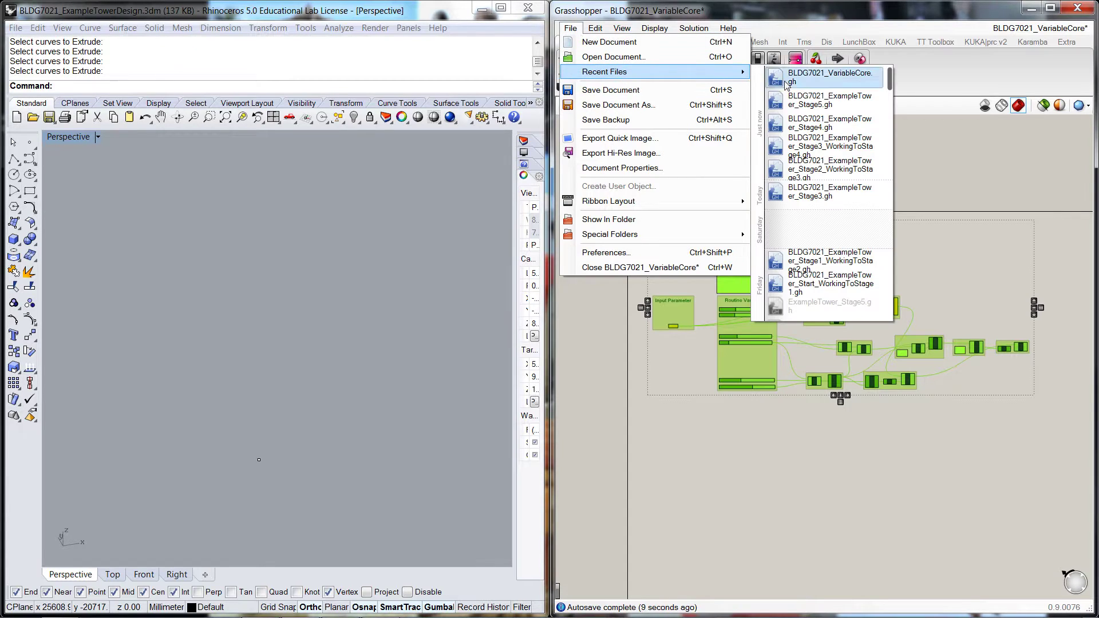
mouse_move(792, 89)
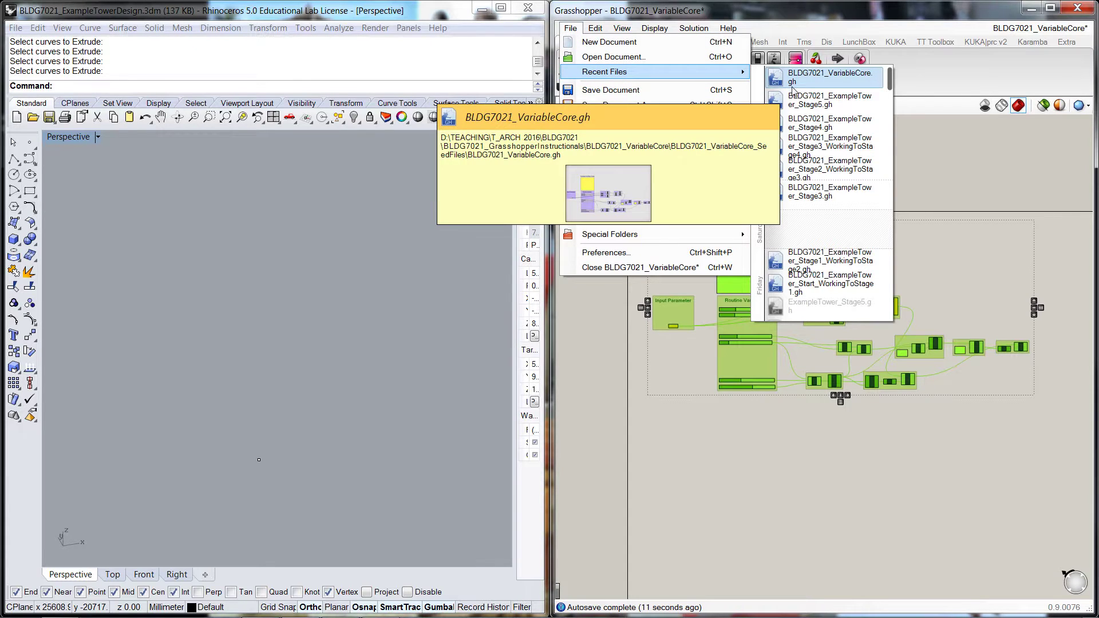
click(611, 57)
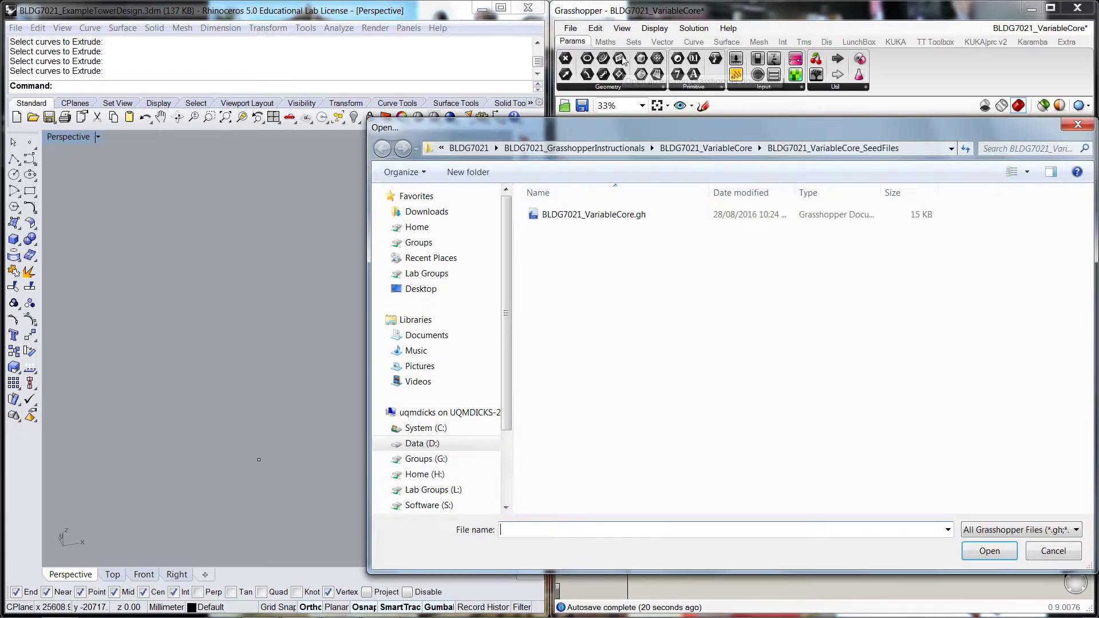
click(701, 148)
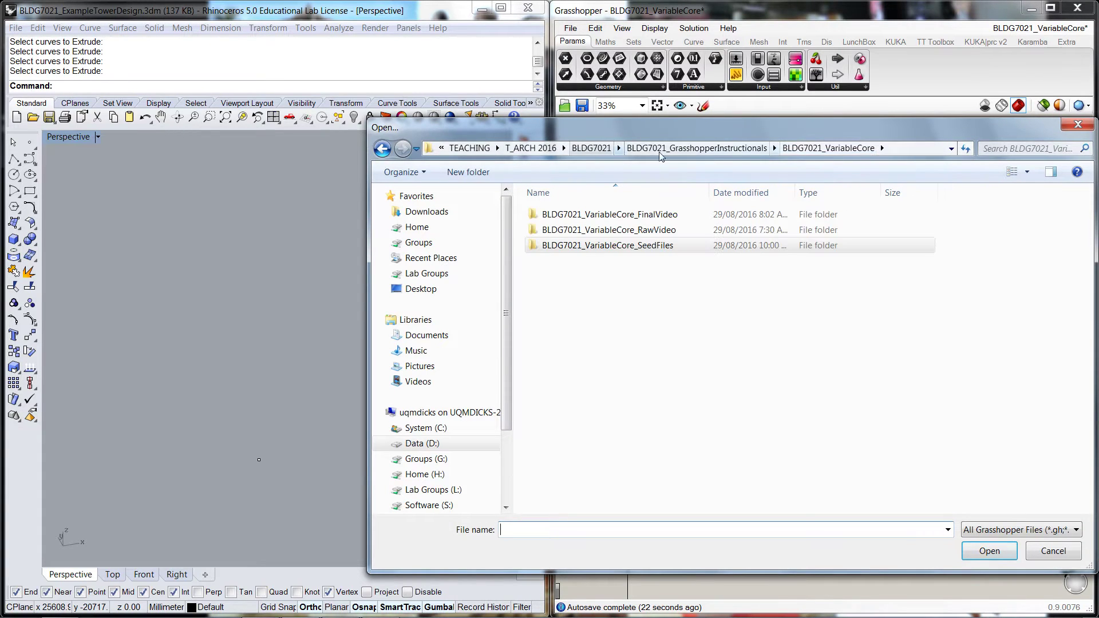
click(687, 149)
double_click(622, 231)
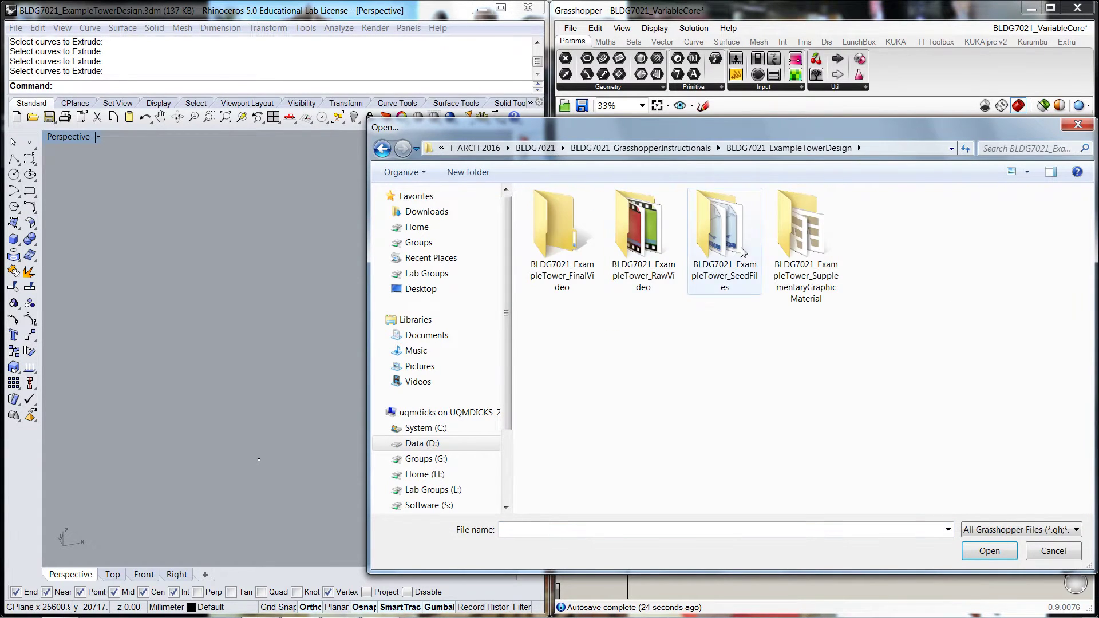
double_click(722, 240)
double_click(1050, 272)
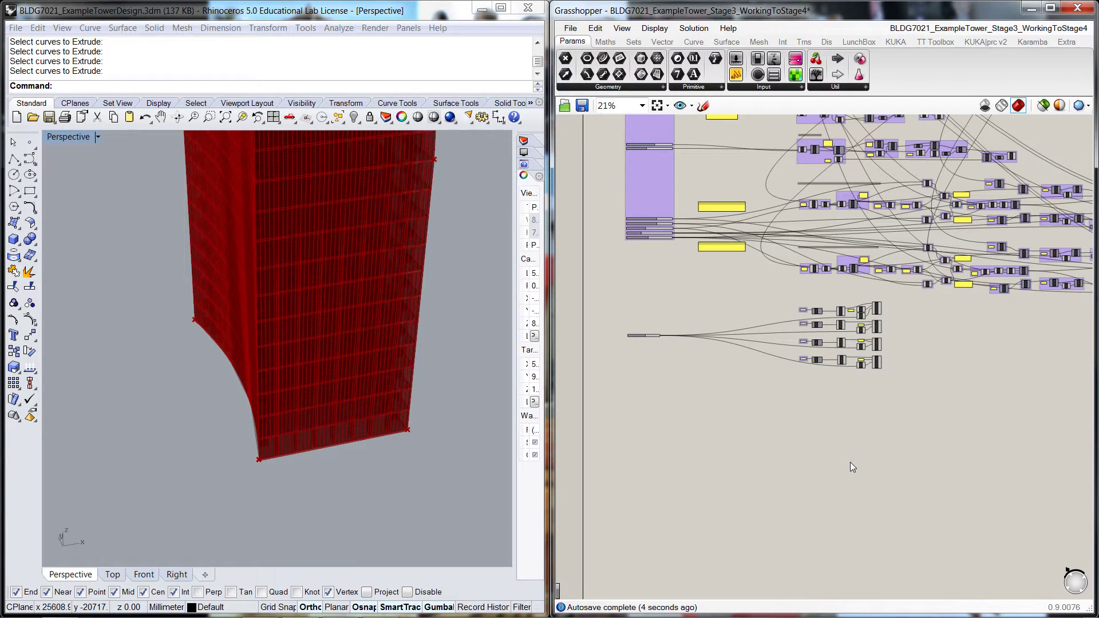
- Paste the building core routine and place it in the free canvas area below the facade mesh components
scroll(858, 429, down, 3)
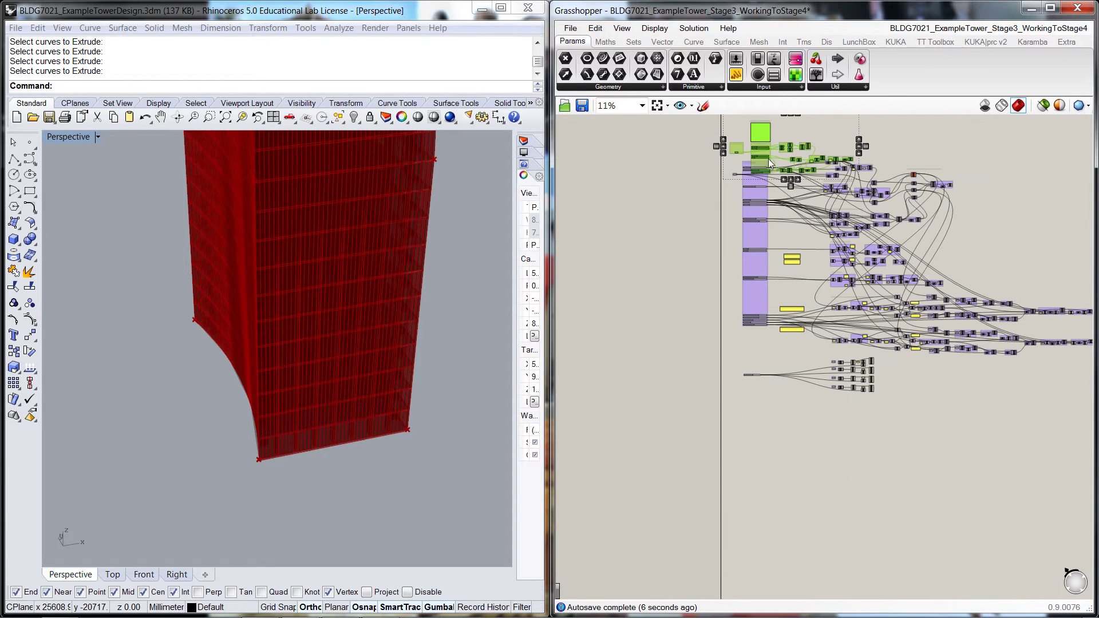
drag(760, 135, 847, 411)
click(876, 471)
scroll(876, 471, up, 5)
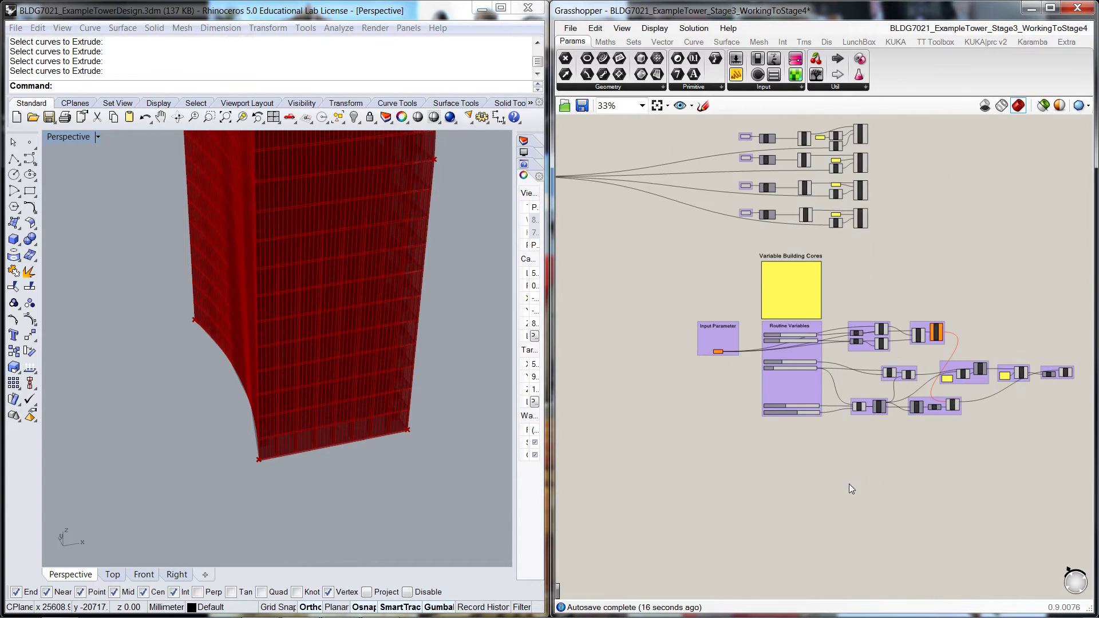
- Delete the yellow description panel and the Variable Building Cores title above the pasted routine
scroll(850, 483, up, 1)
scroll(773, 230, up, 4)
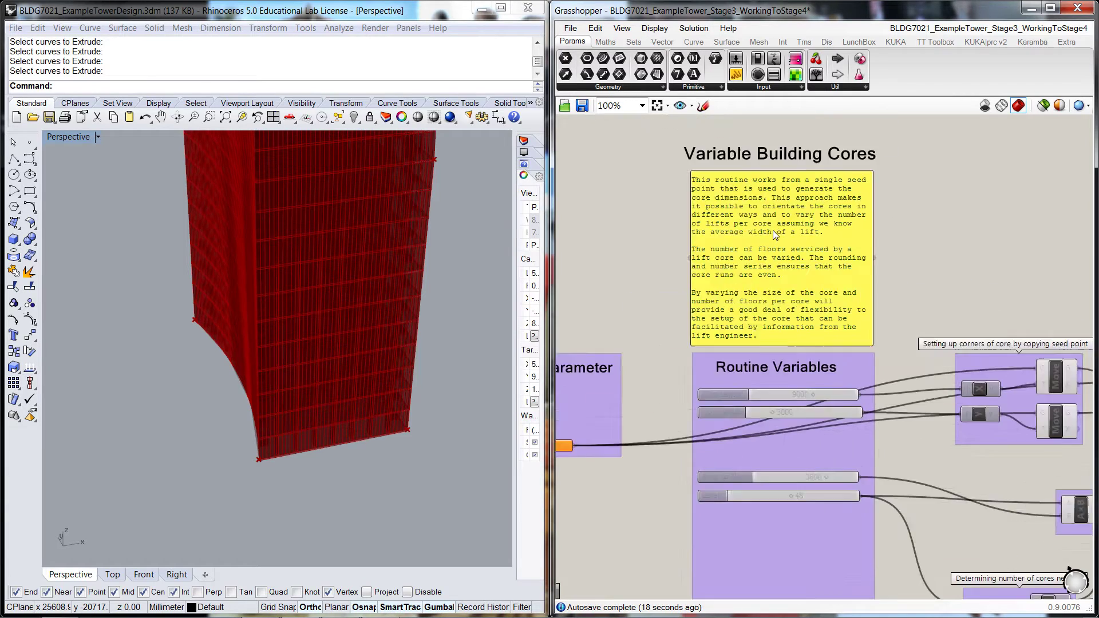
click(844, 169)
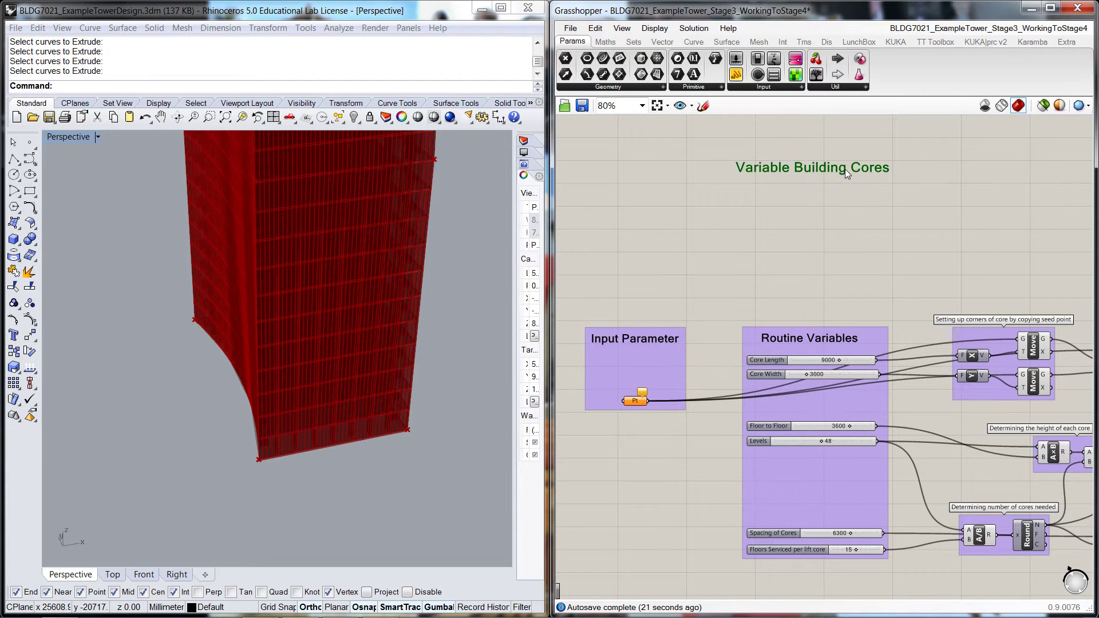
key(Delete)
- Select the whole pasted core routine and move it slightly closer to the facade mesh components above
scroll(854, 229, down, 2)
right_drag(952, 245, 888, 244)
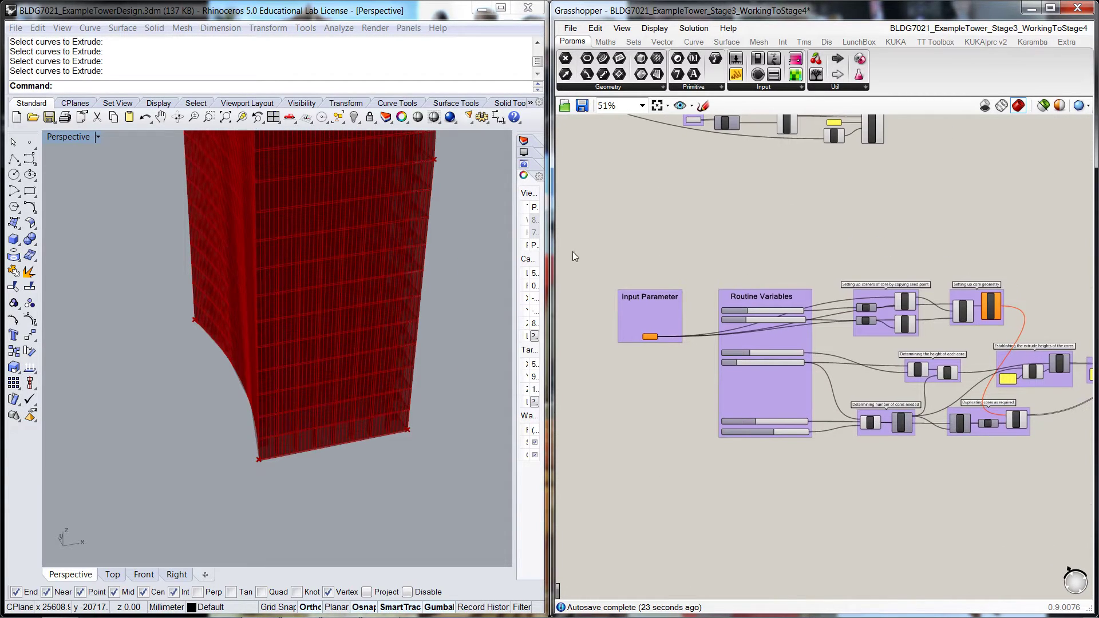
drag(592, 236, 951, 238)
scroll(949, 233, down, 2)
right_drag(922, 259, 782, 252)
drag(589, 204, 1067, 406)
drag(690, 314, 669, 270)
click(696, 385)
right_drag(675, 362, 907, 458)
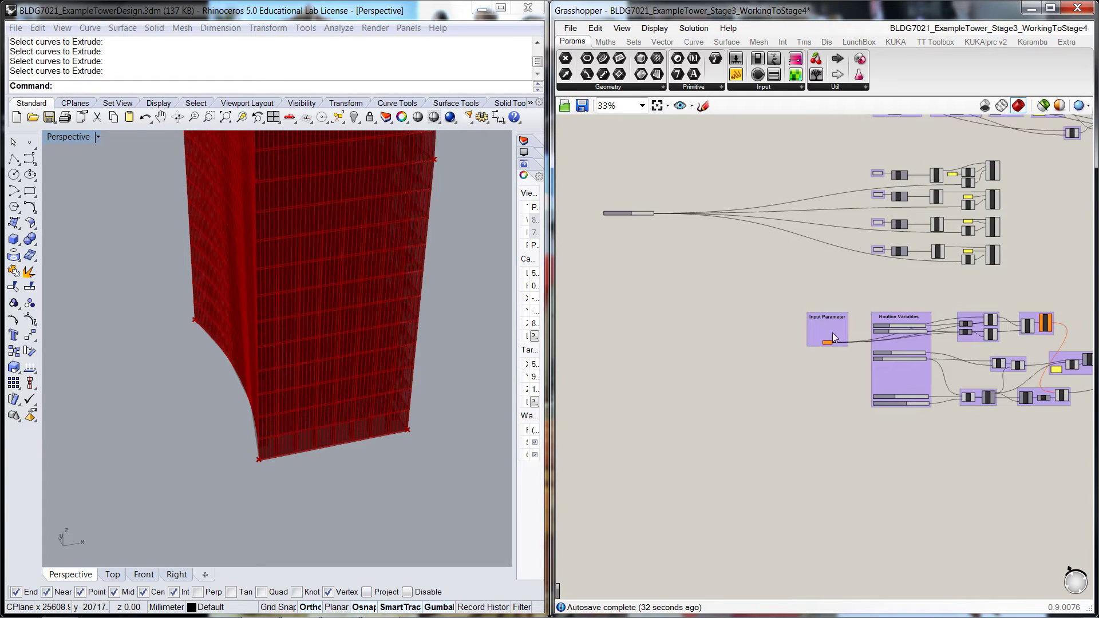
- Connect the North West corner point to the Pt component in the core routine's Input Parameter group
scroll(850, 342, down, 3)
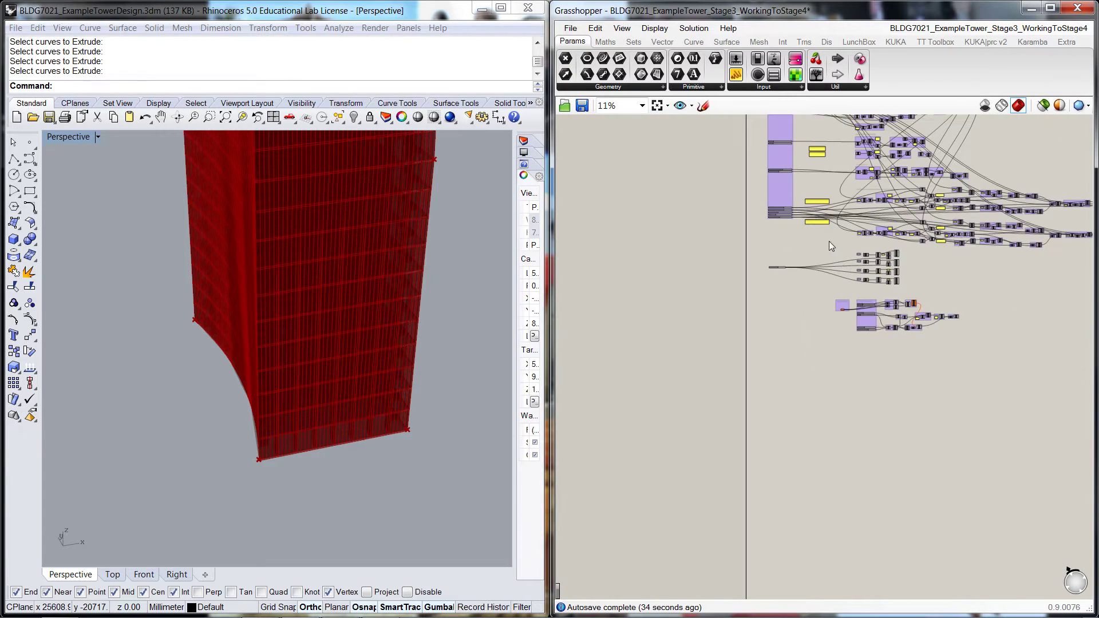
scroll(828, 242, up, 3)
scroll(739, 218, up, 6)
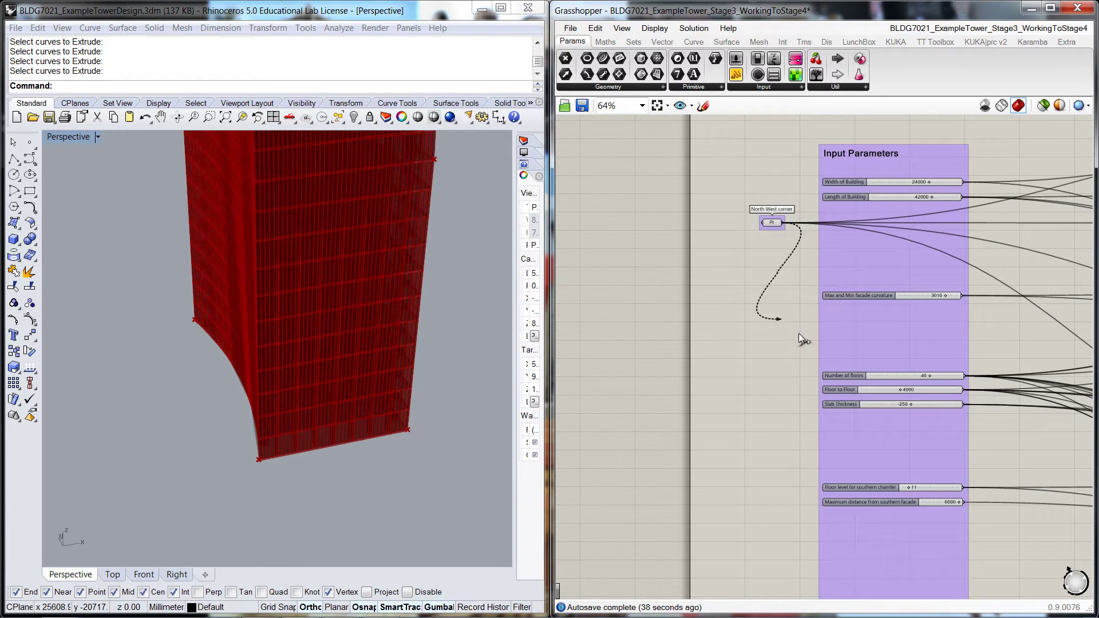
scroll(880, 512, down, 5)
drag(922, 614, 991, 526)
scroll(929, 537, up, 4)
scroll(928, 537, up, 3)
- Examine the cores in the Rhino tower model and the sliders in the Routine Variables group
right_click(381, 510)
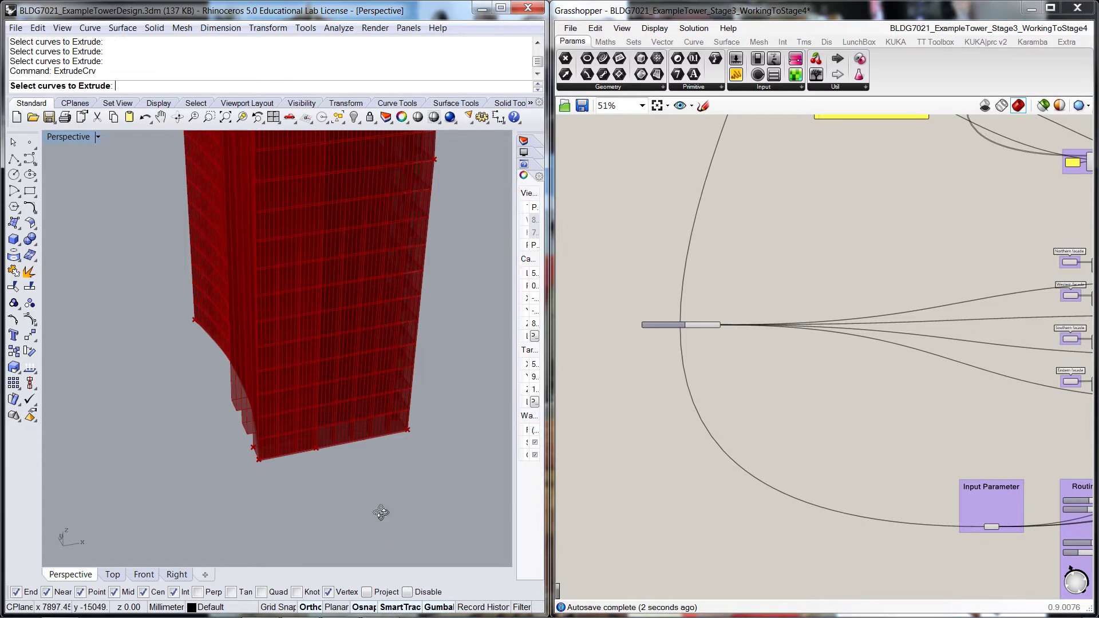
right_drag(381, 511, 384, 444)
scroll(384, 443, down, 5)
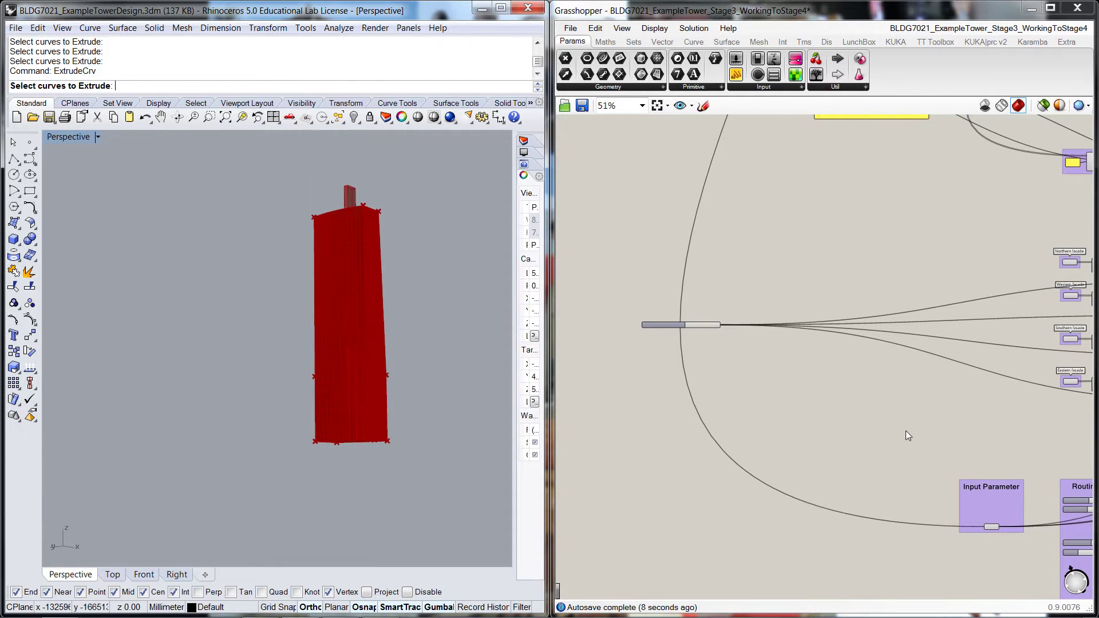
right_drag(920, 447, 684, 356)
scroll(893, 429, up, 3)
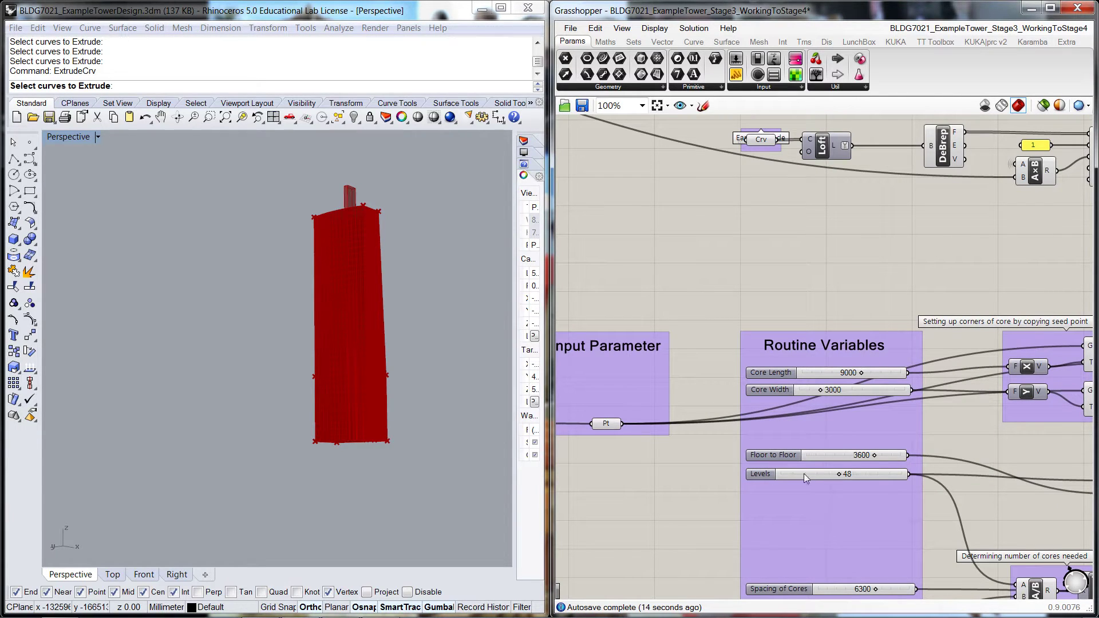
right_drag(975, 444, 950, 346)
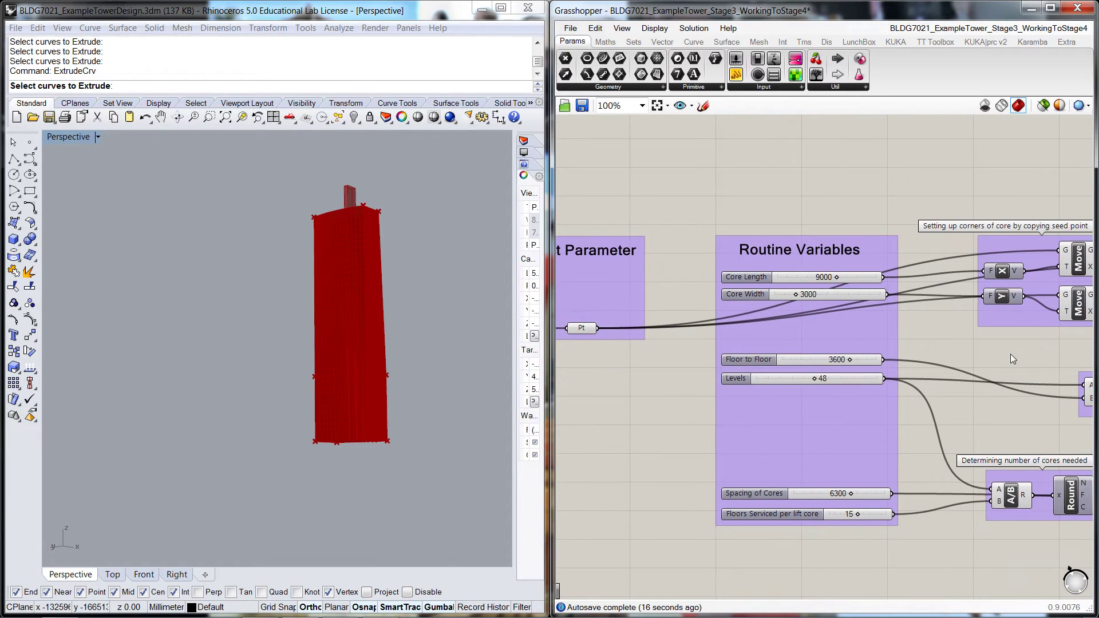
scroll(1009, 359, down, 1)
scroll(1010, 358, down, 2)
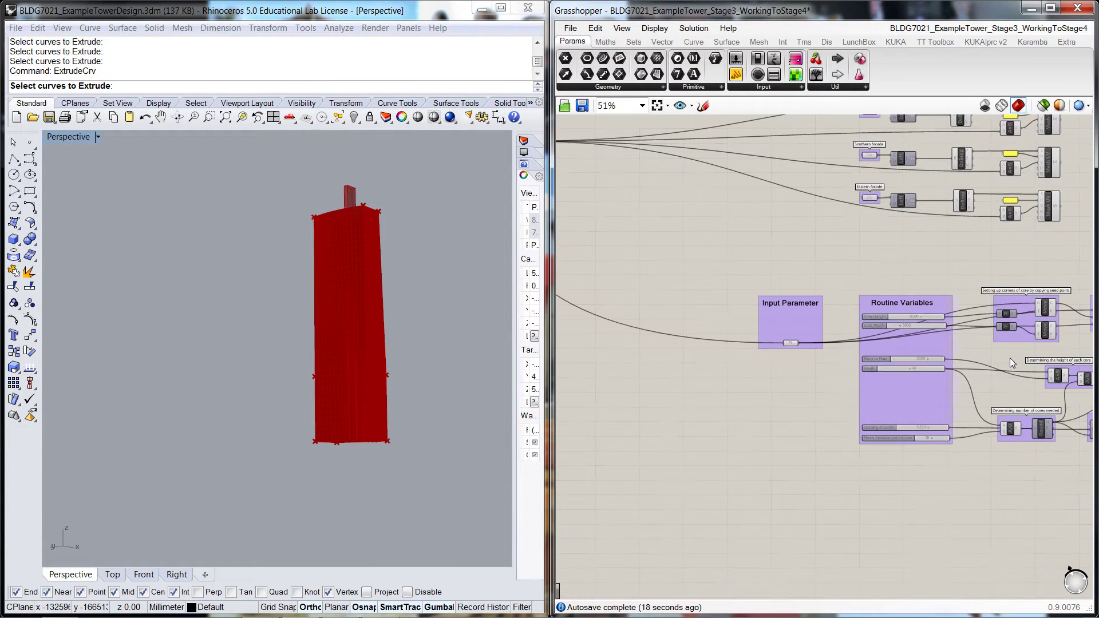
scroll(1009, 358, up, 2)
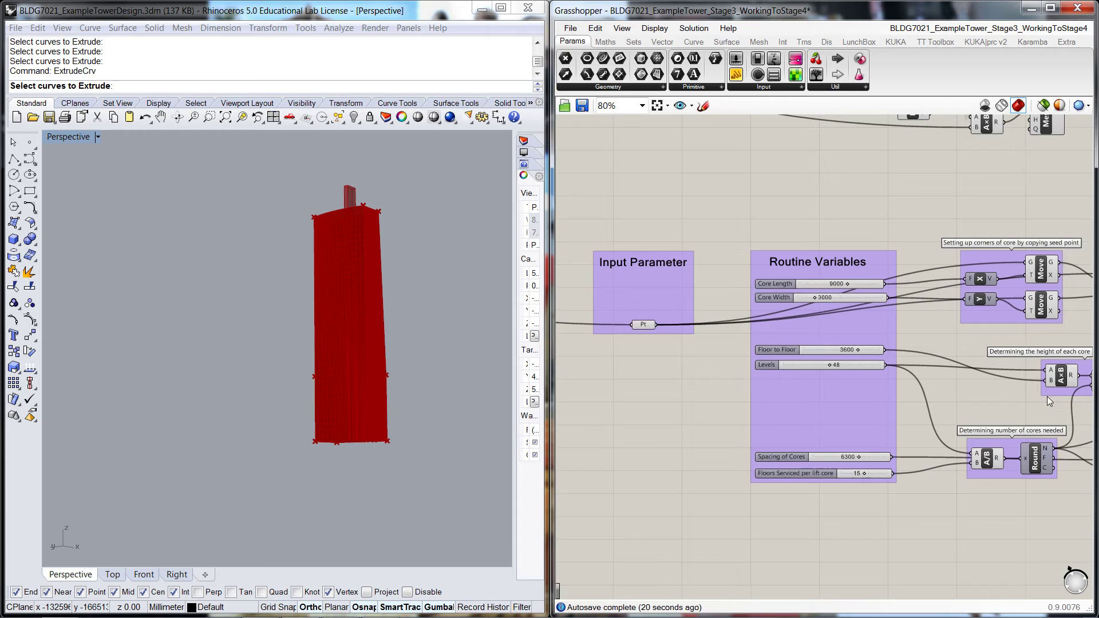
- Connect the tower's Floor to Floor slider to input B of the core height multiplication component
scroll(973, 343, down, 5)
scroll(771, 289, up, 7)
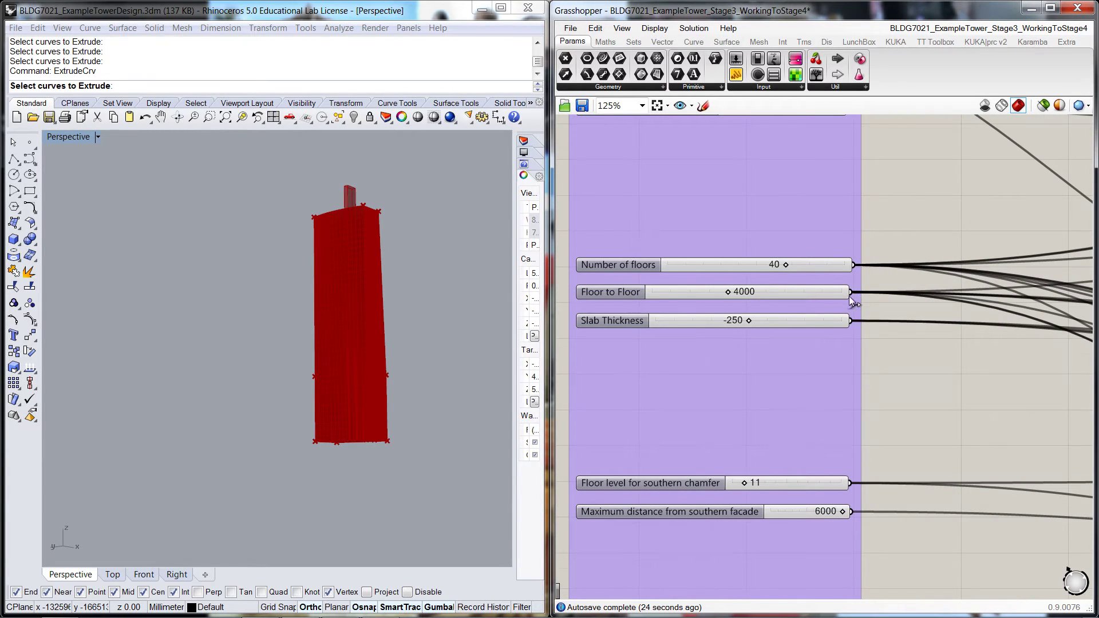
drag(850, 295, 916, 421)
scroll(860, 591, down, 10)
scroll(998, 546, up, 7)
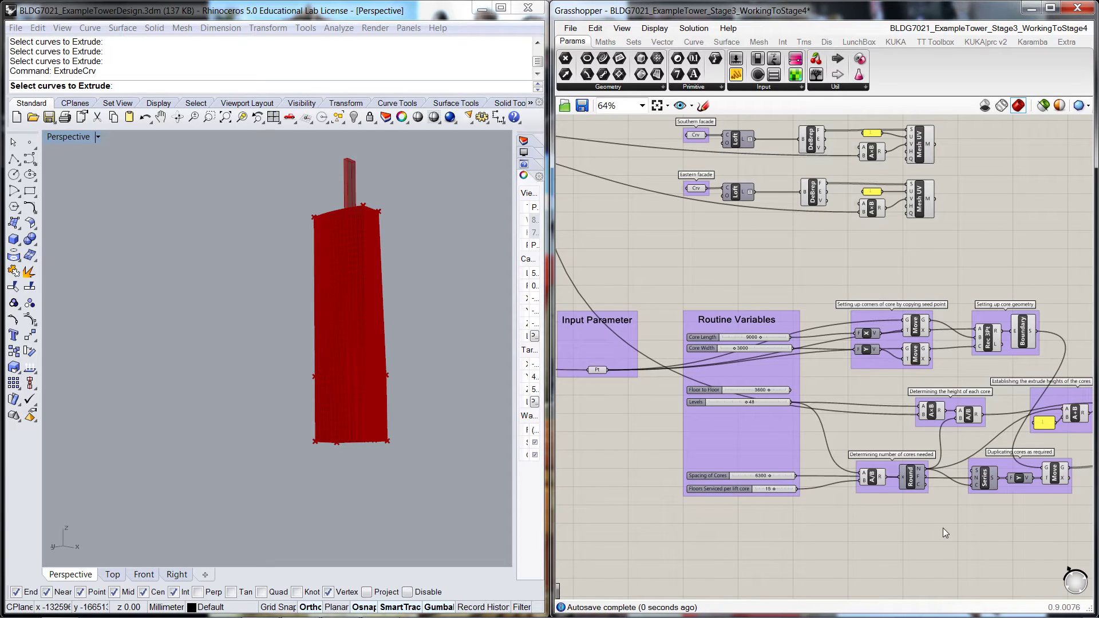
- Delete the Floor to Floor slider from the Routine Variables group and move the Levels slider into its place
click(771, 388)
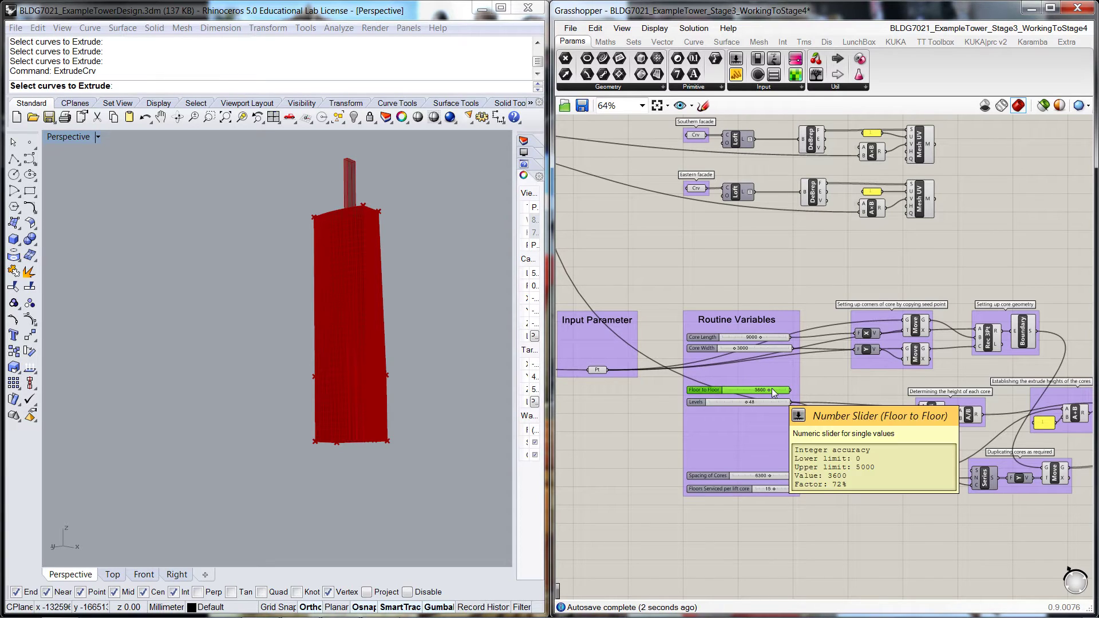
key(Delete)
drag(757, 403, 760, 388)
click(853, 406)
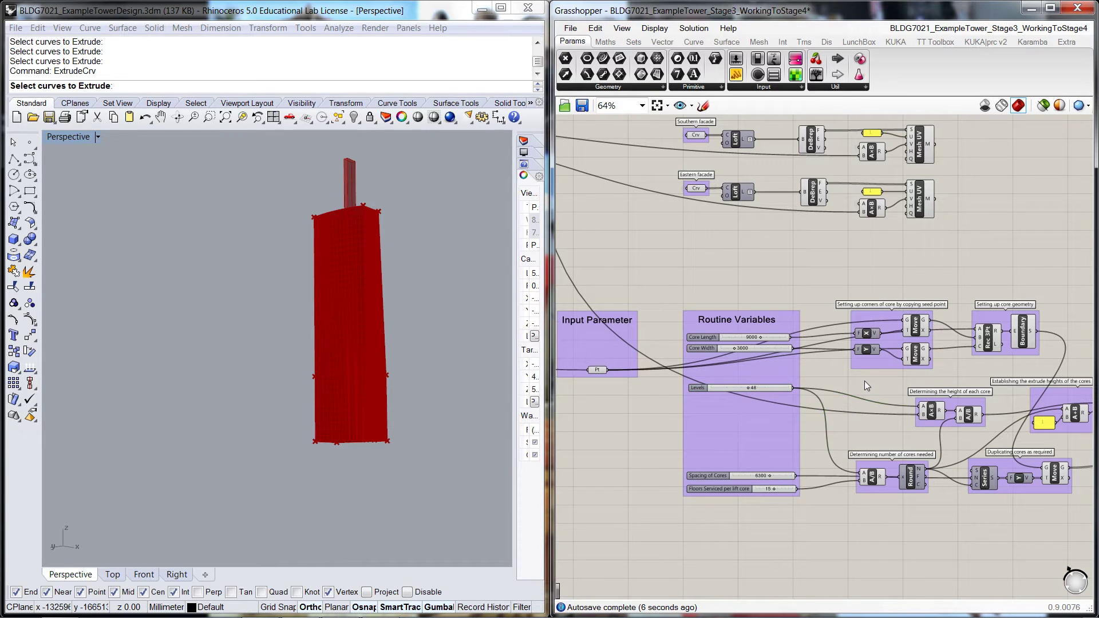
- Connect the tower's Number of floors slider to input A of the core height multiplication component
scroll(864, 380, down, 9)
scroll(779, 182, up, 13)
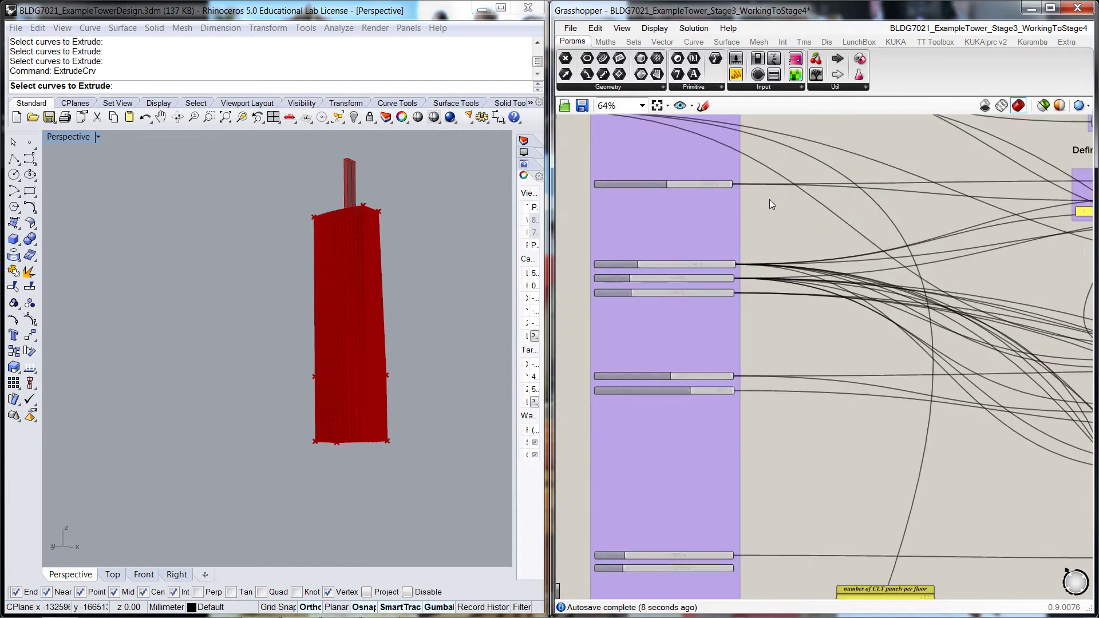
scroll(762, 207, down, 2)
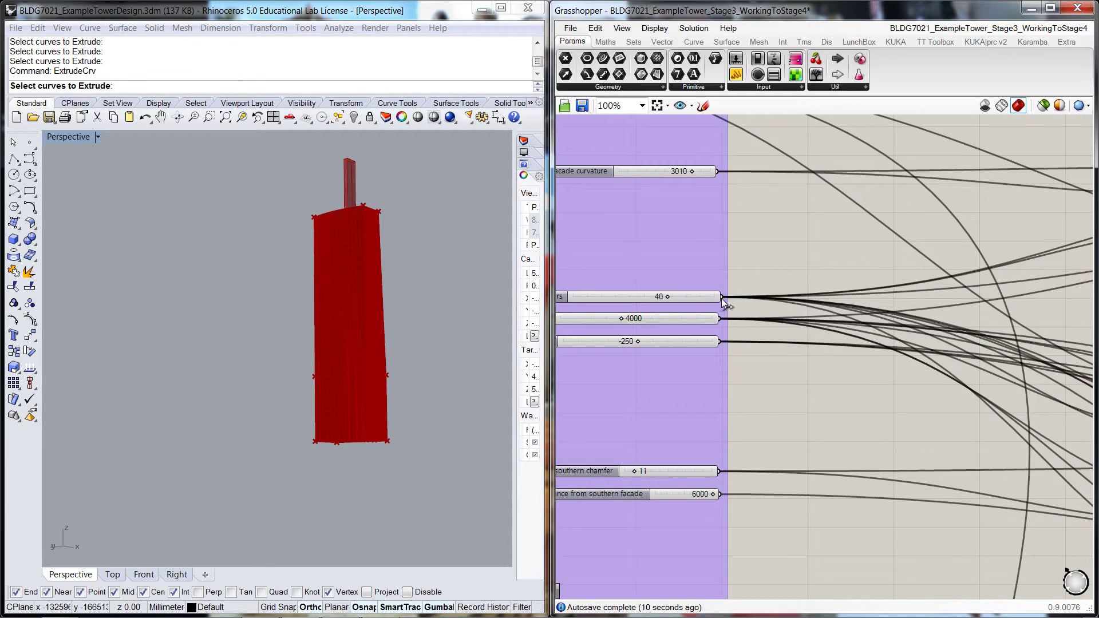
drag(721, 297, 1042, 467)
scroll(763, 600, down, 11)
scroll(814, 598, up, 8)
scroll(996, 549, up, 4)
- Connect the Number of floors slider to input A of the division component that determines the number of cores
scroll(1029, 431, down, 7)
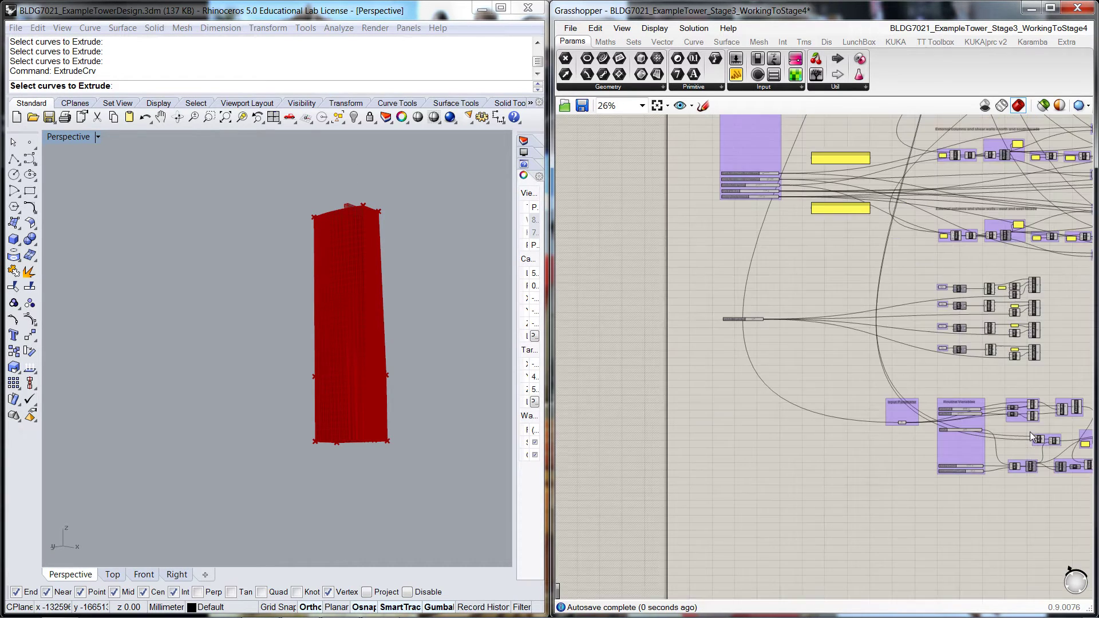
scroll(979, 221, up, 8)
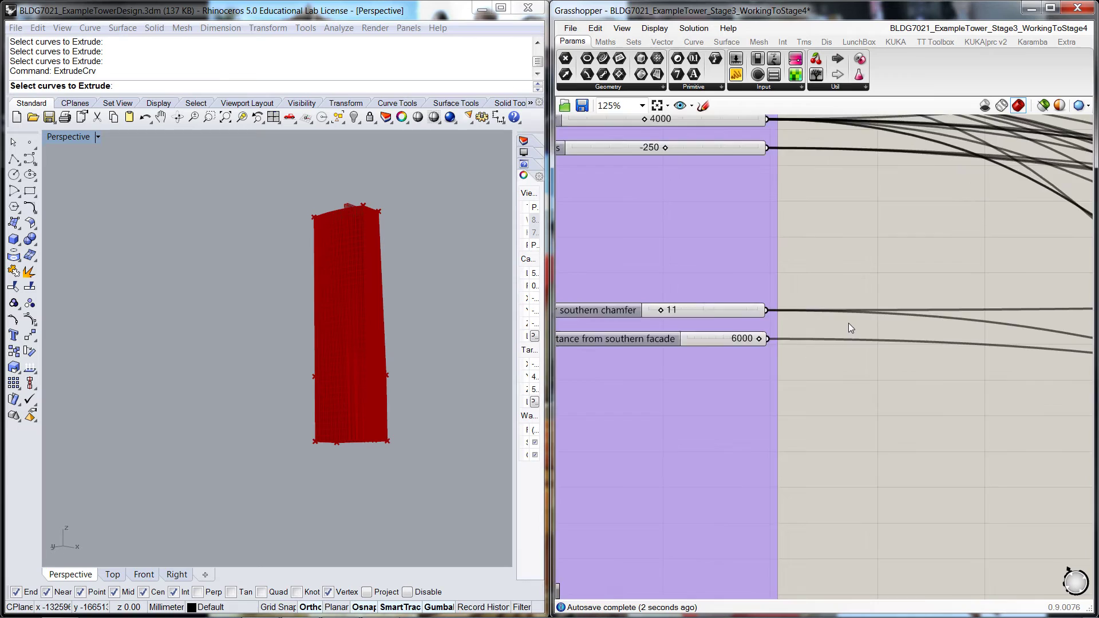
scroll(848, 323, down, 2)
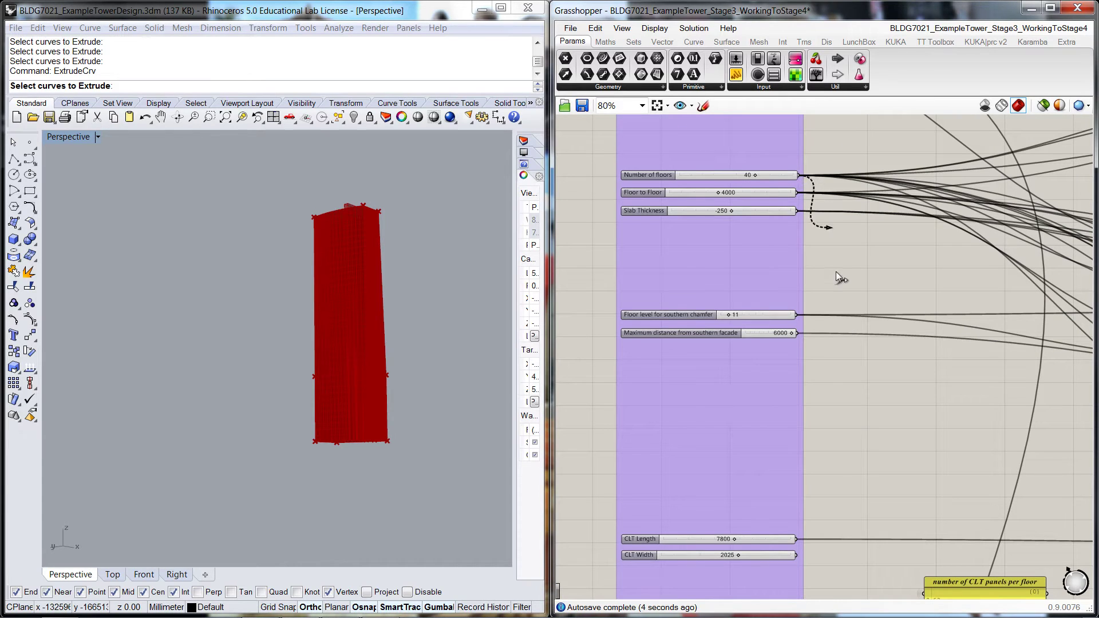
scroll(838, 274, down, 5)
drag(913, 596, 1056, 544)
- Delete the Levels slider from the Routine Variables group
scroll(1076, 535, up, 6)
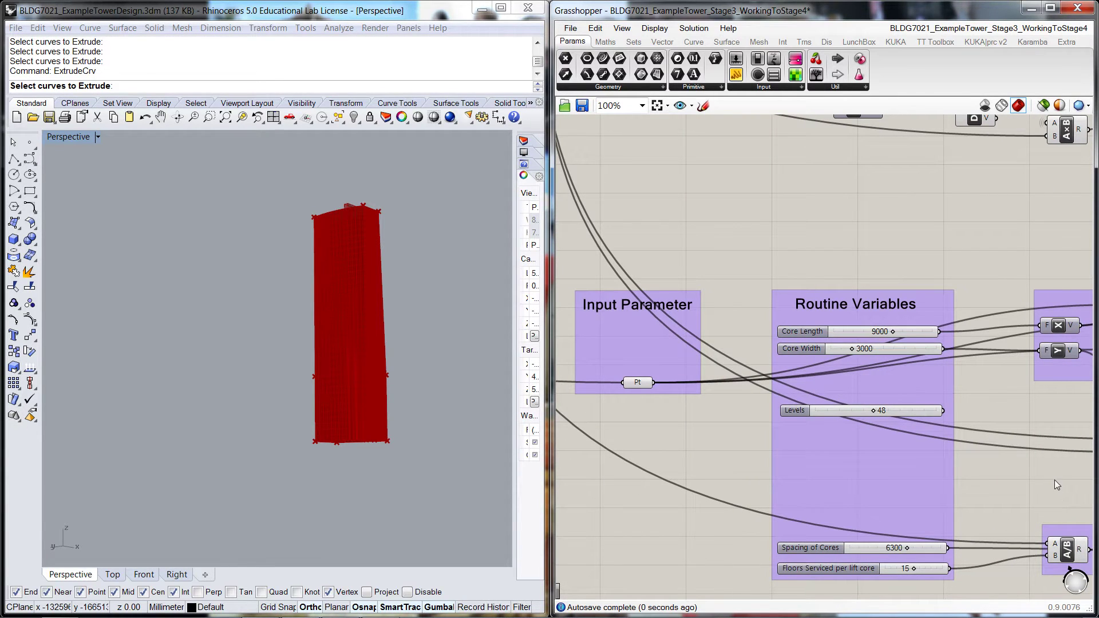
click(902, 411)
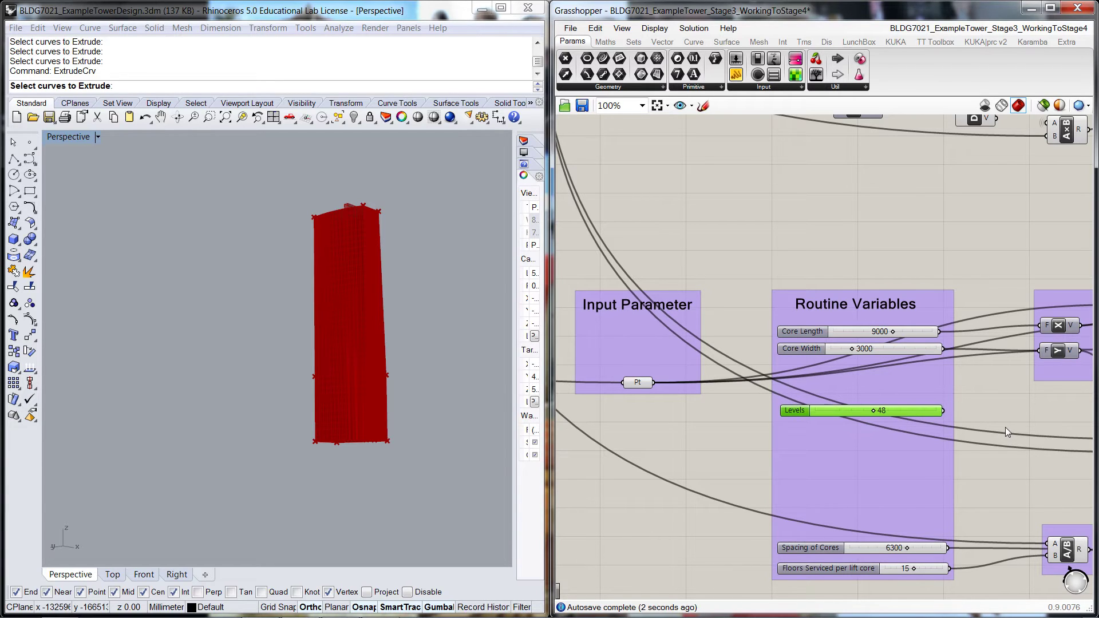
key(Delete)
- Ungroup the Routine Variables group and remove its title
right_drag(1012, 413, 832, 363)
scroll(887, 366, down, 2)
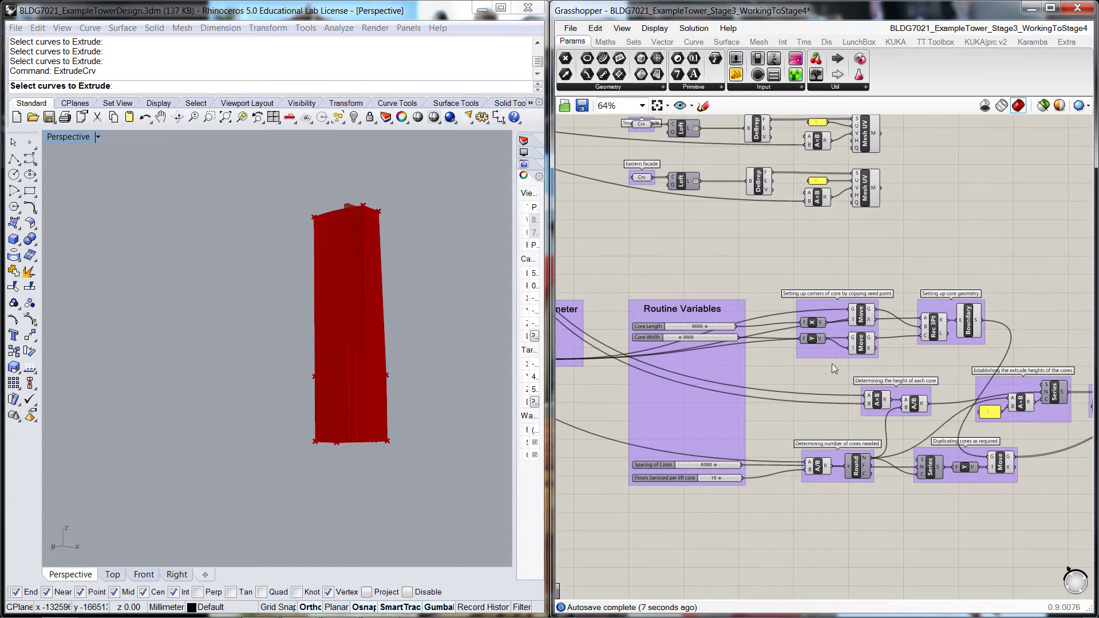
click(722, 369)
right_click(722, 368)
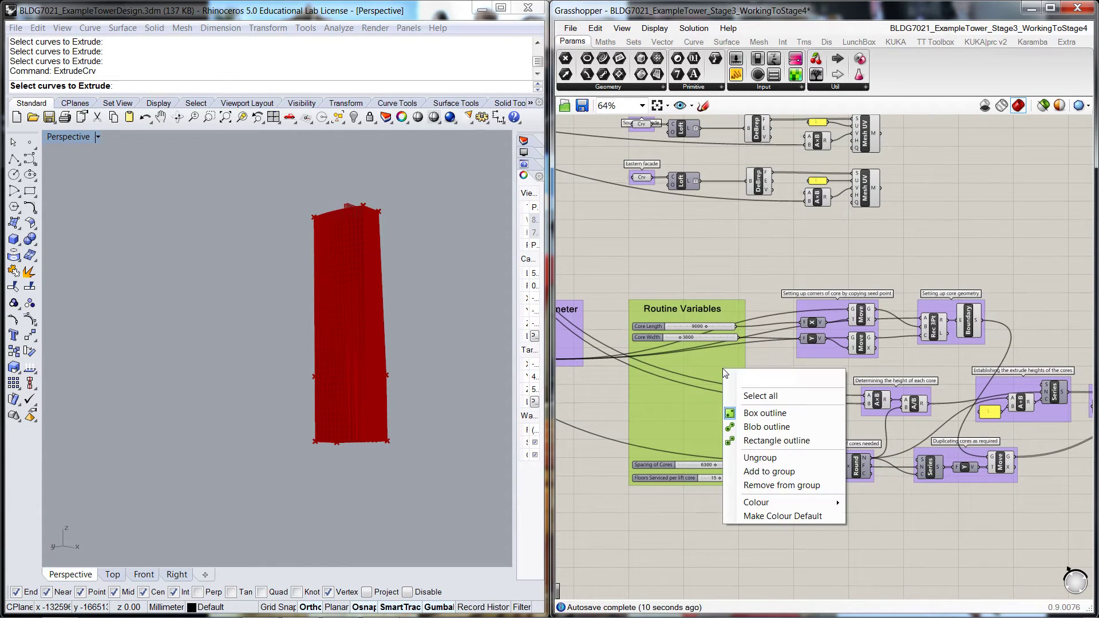
click(757, 457)
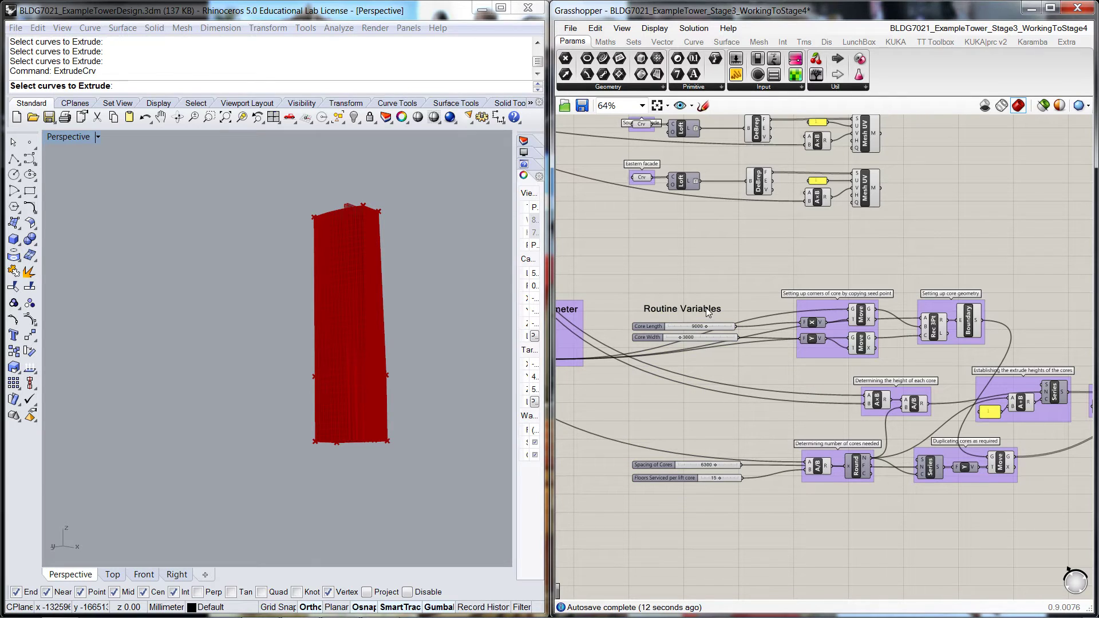
scroll(705, 269, down, 3)
- Move the Core Length, Core Width, Spacing of Cores and Floors Serviced per lift core sliders beneath the tower's other input sliders
drag(666, 261, 744, 423)
right_drag(733, 413, 984, 499)
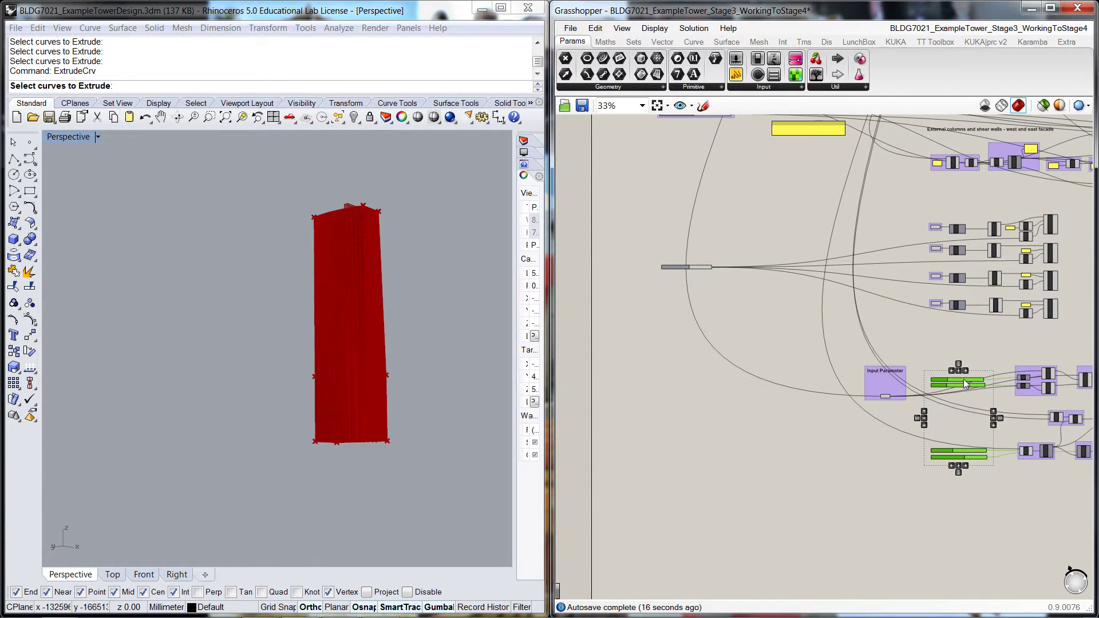
drag(963, 379, 699, 372)
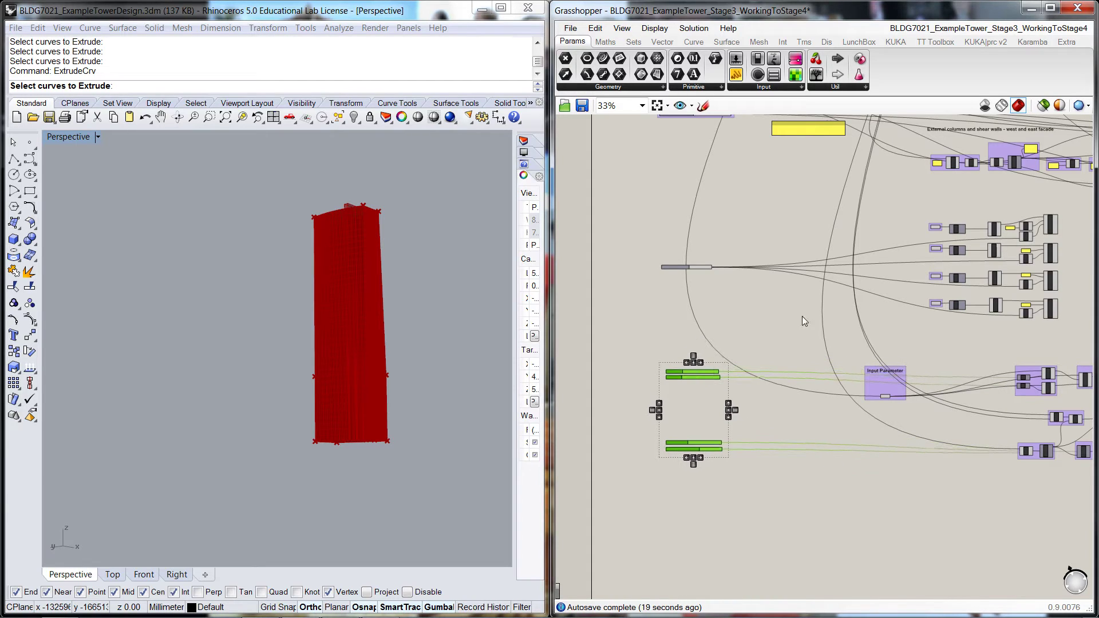
click(801, 317)
- Shift the core routine's component groups closer to the relocated sliders and reposition the Input Parameter group just beside them
scroll(774, 321, down, 1)
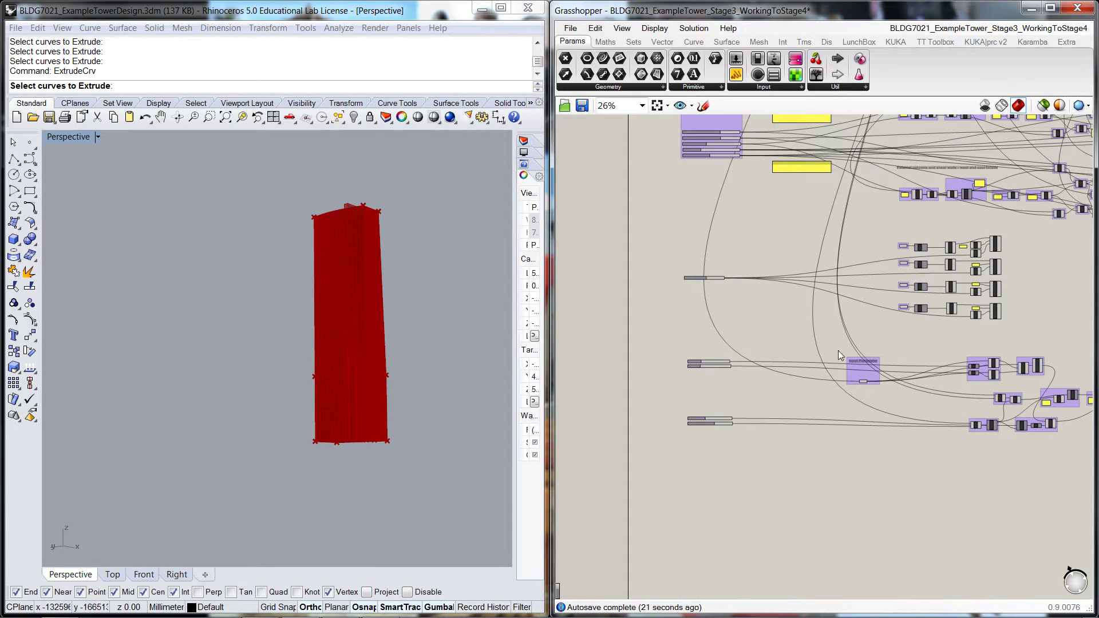
drag(856, 375, 869, 392)
click(940, 486)
right_drag(946, 474, 765, 447)
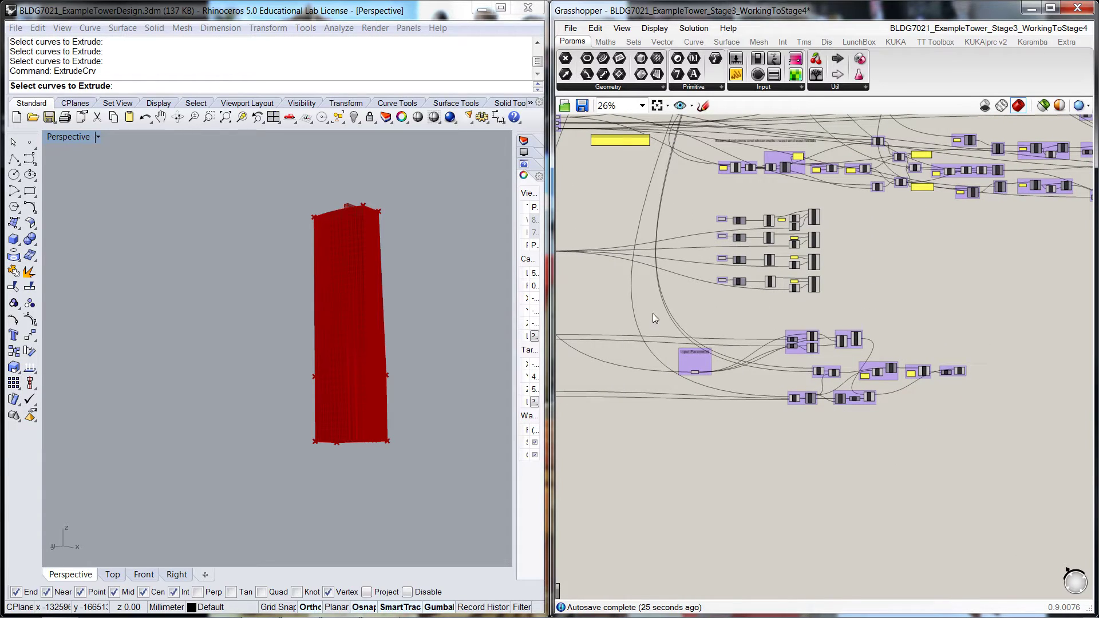
drag(652, 315, 1008, 494)
drag(801, 346, 722, 344)
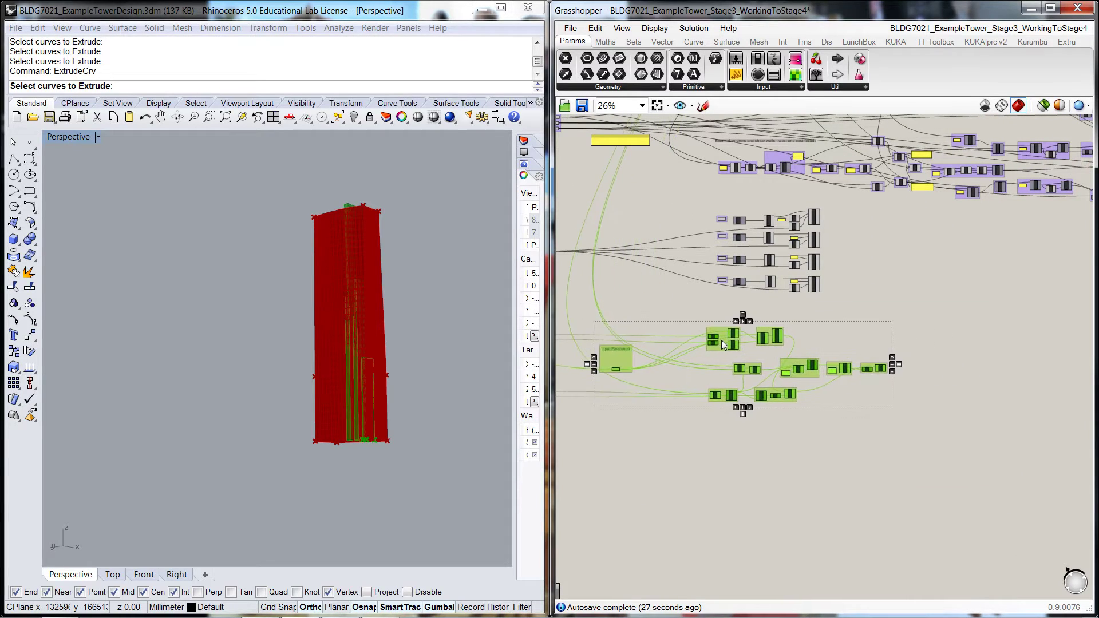
click(610, 342)
drag(616, 362, 657, 359)
click(709, 443)
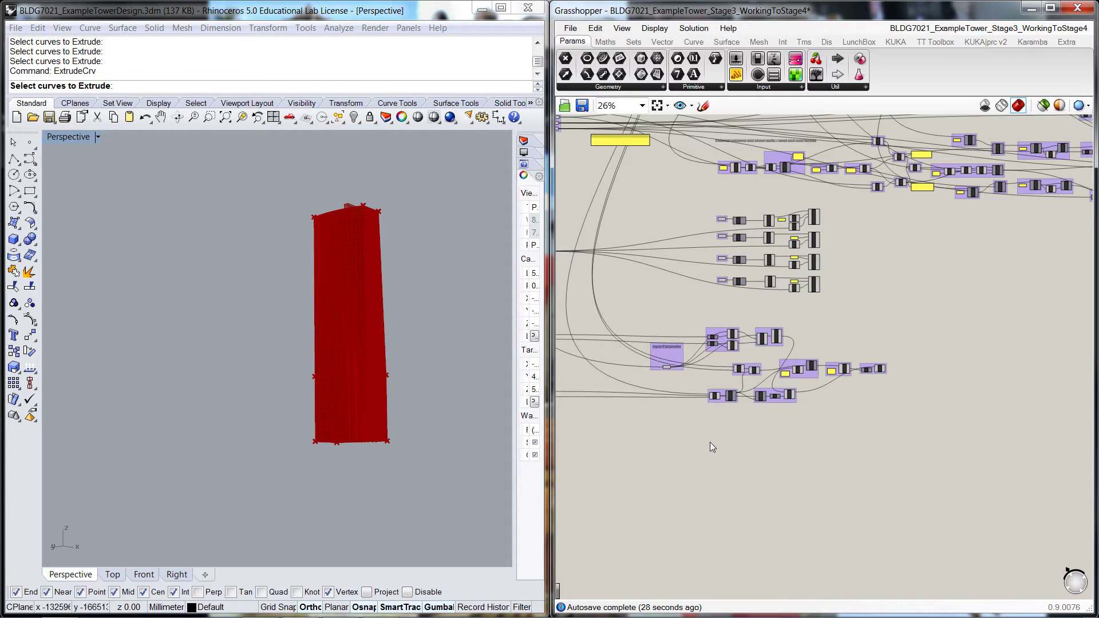
- Examine how the cores sit inside the tower from below and from the side in the Rhino Perspective view
right_drag(709, 443, 846, 473)
scroll(844, 468, up, 2)
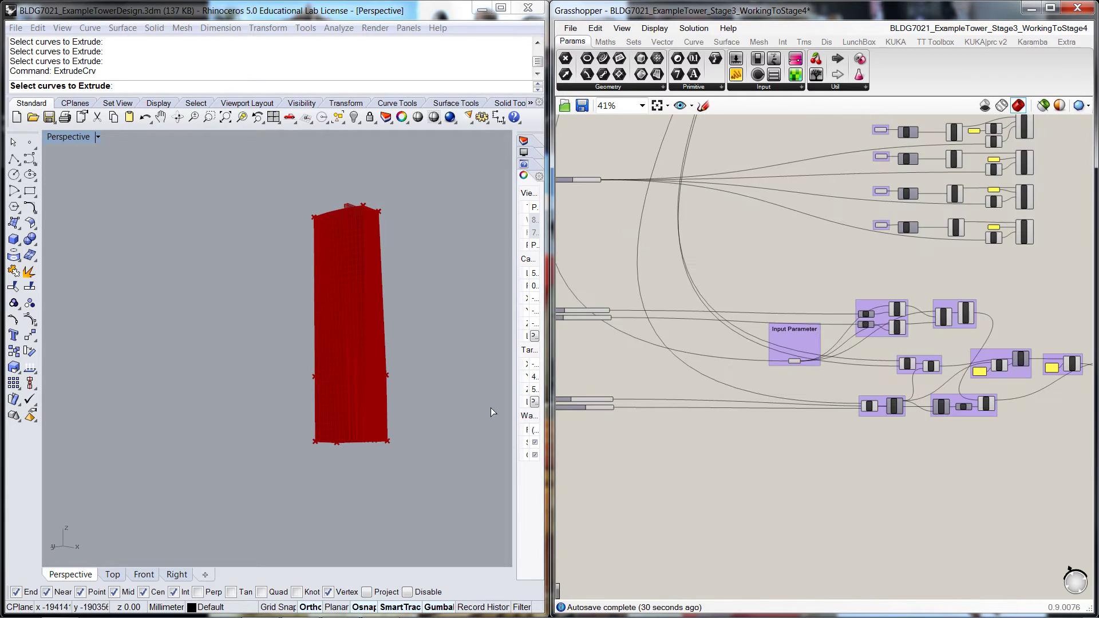
right_drag(412, 410, 402, 388)
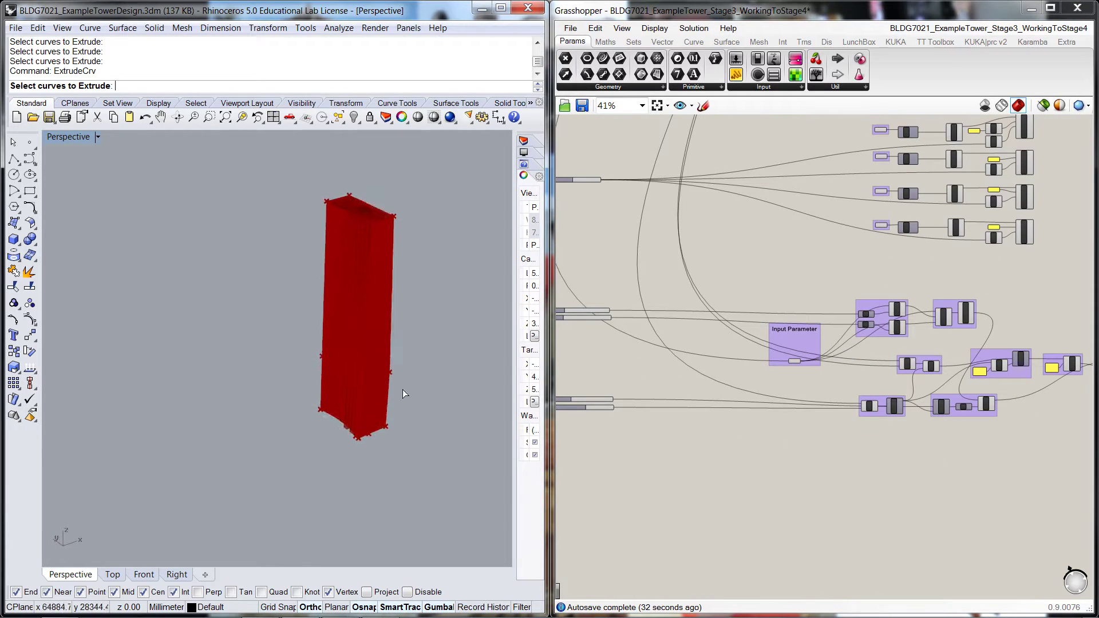
scroll(401, 398, up, 3)
right_drag(411, 429, 373, 421)
scroll(372, 421, up, 2)
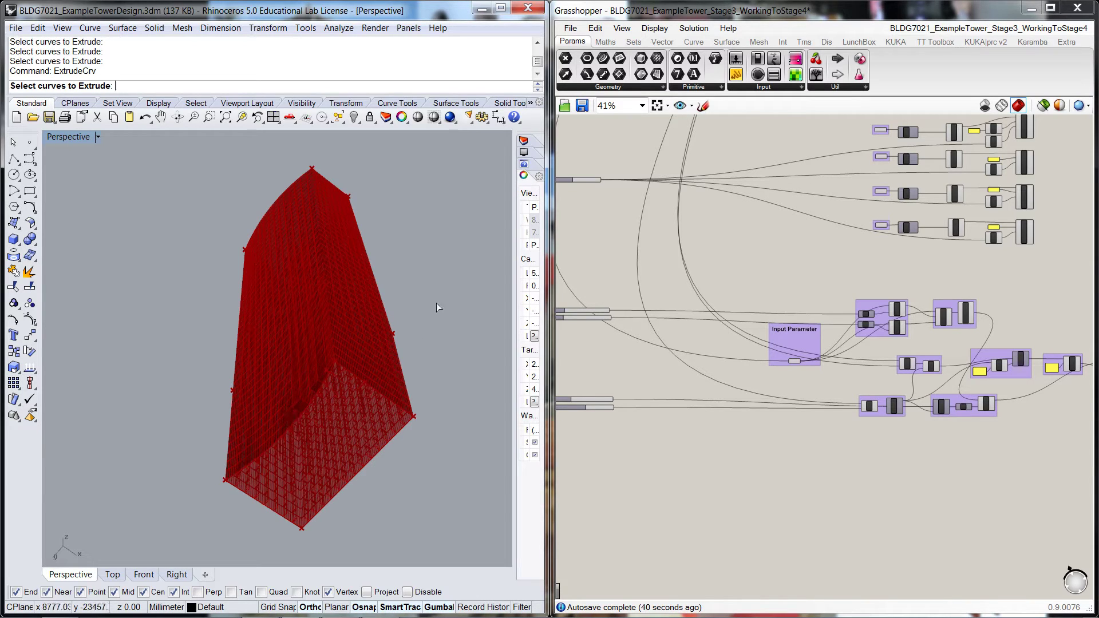
right_drag(445, 357, 438, 481)
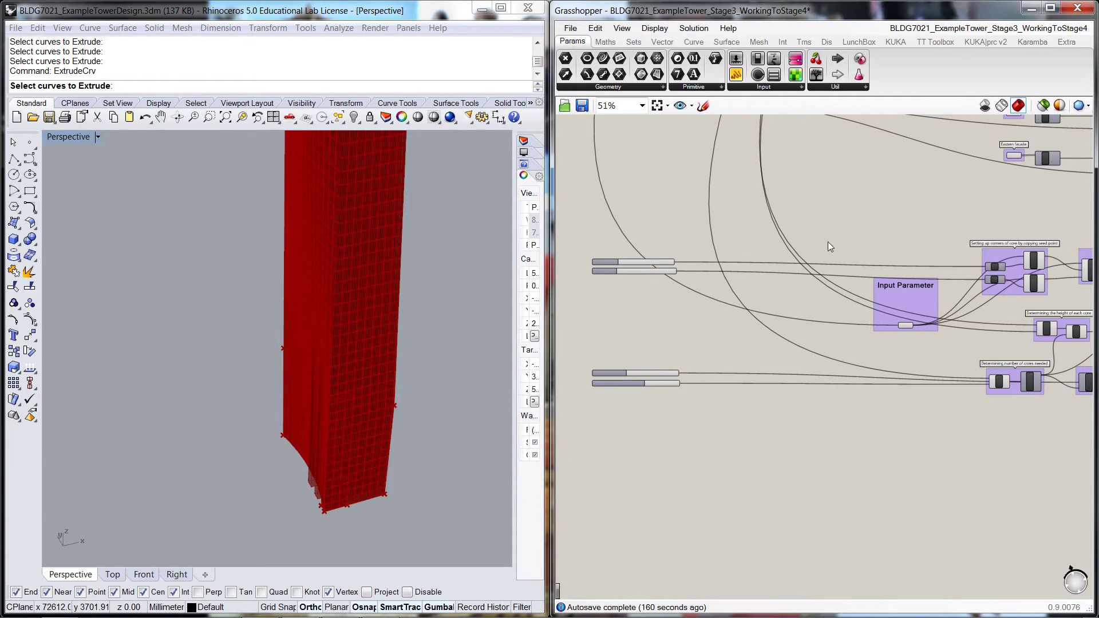
- Replace the Unit X component in the core corner setup with a Unit Y component feeding the first Move component's T input
scroll(829, 245, up, 4)
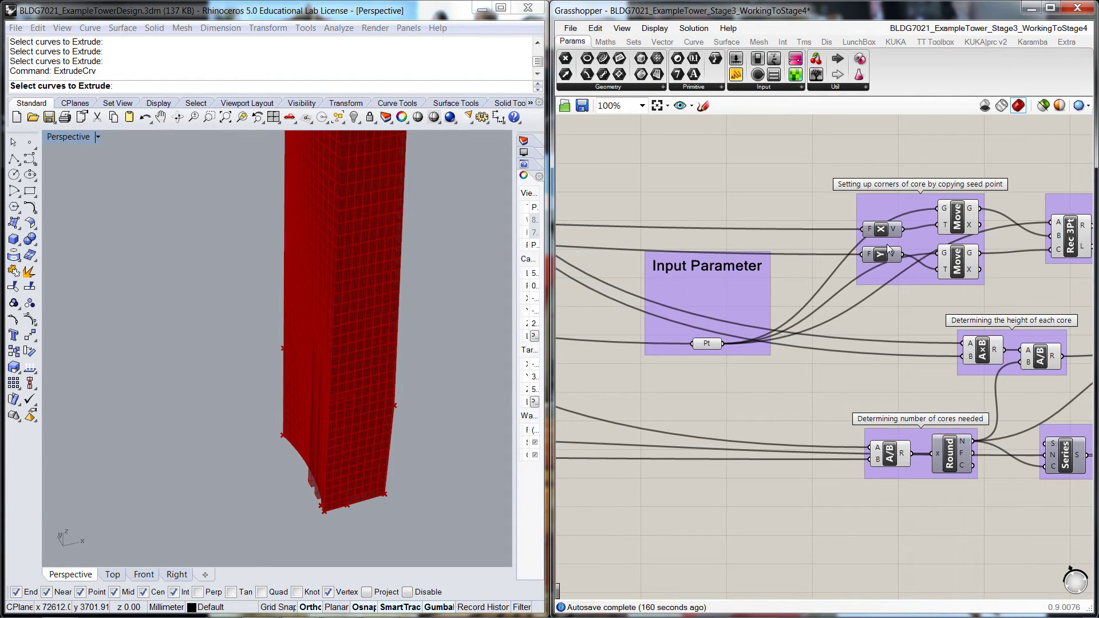
drag(886, 229, 874, 216)
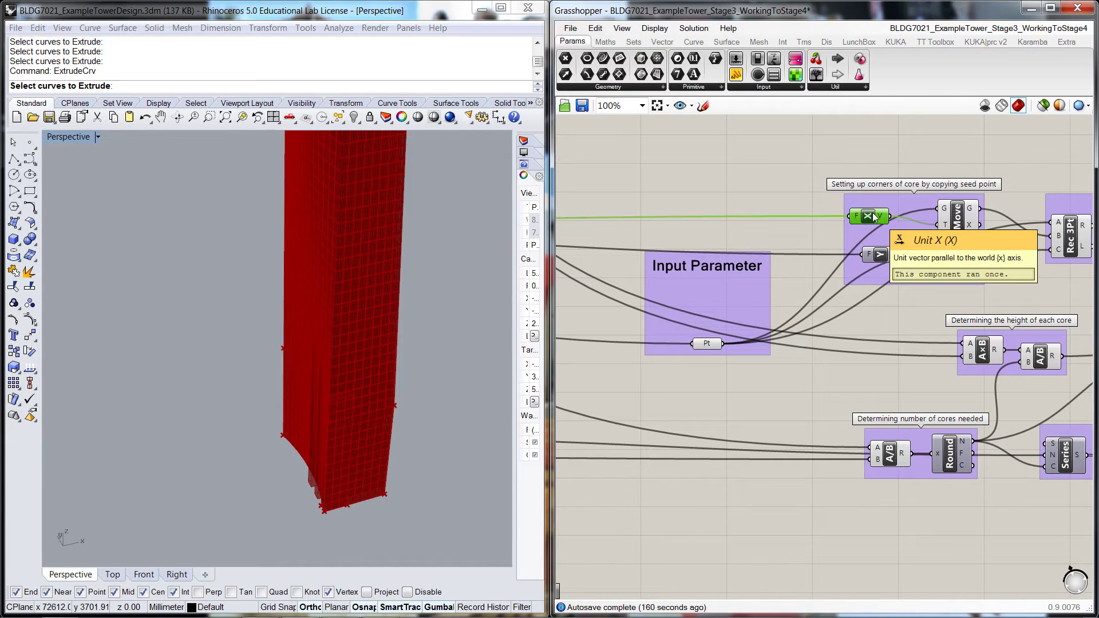
key(Delete)
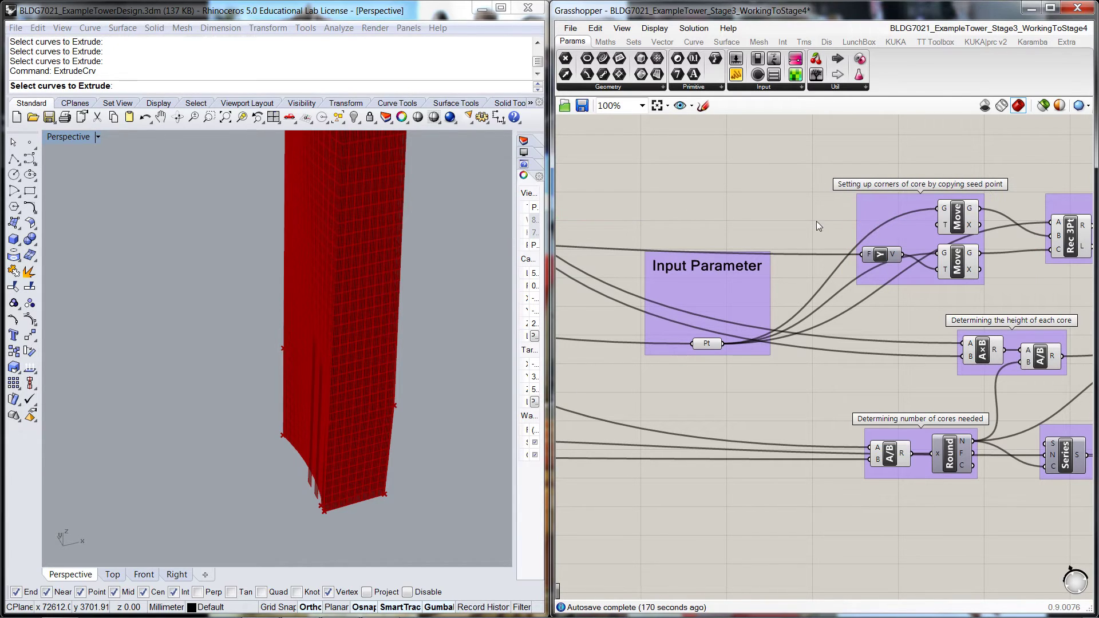
double_click(818, 221)
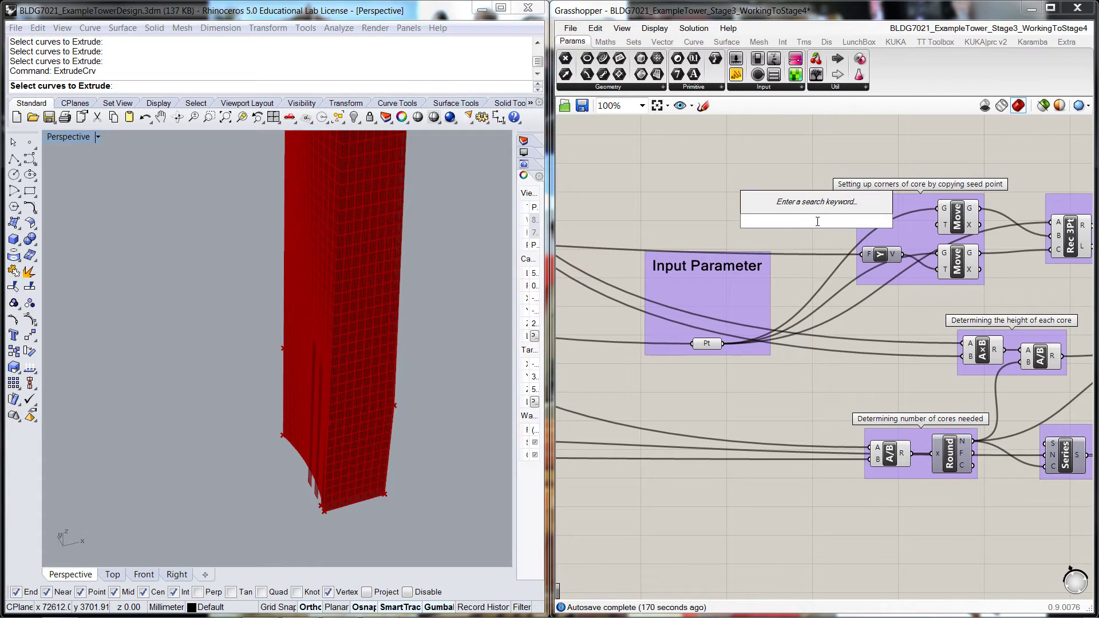
text(y)
key(Return)
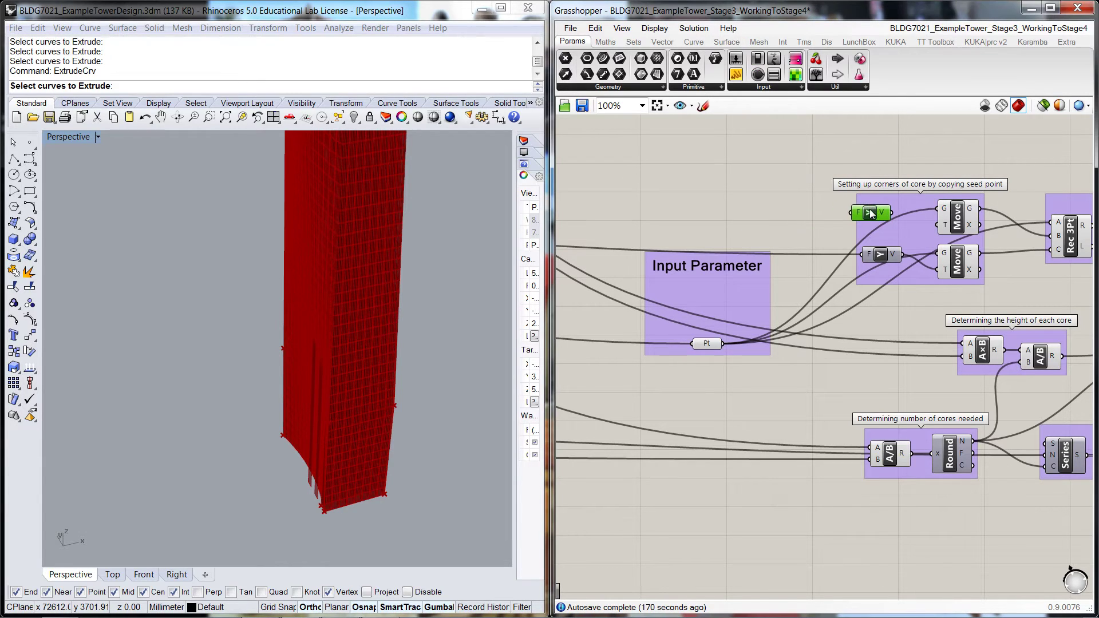
drag(870, 213, 939, 225)
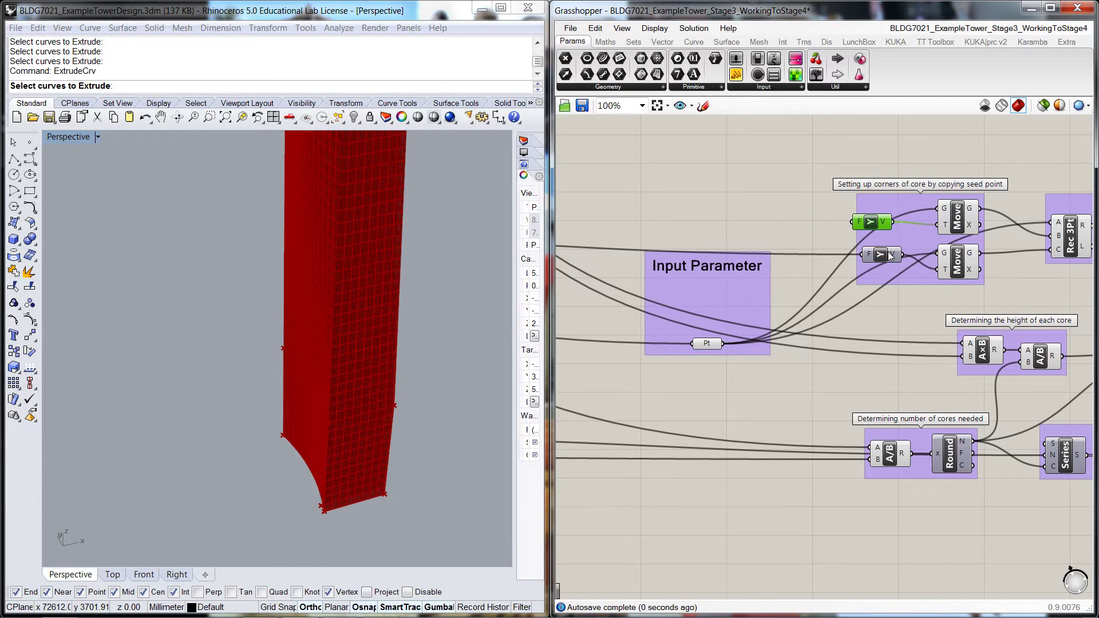
- Connect the Core Length slider to the F input of the new Unit Y component
scroll(785, 204, down, 5)
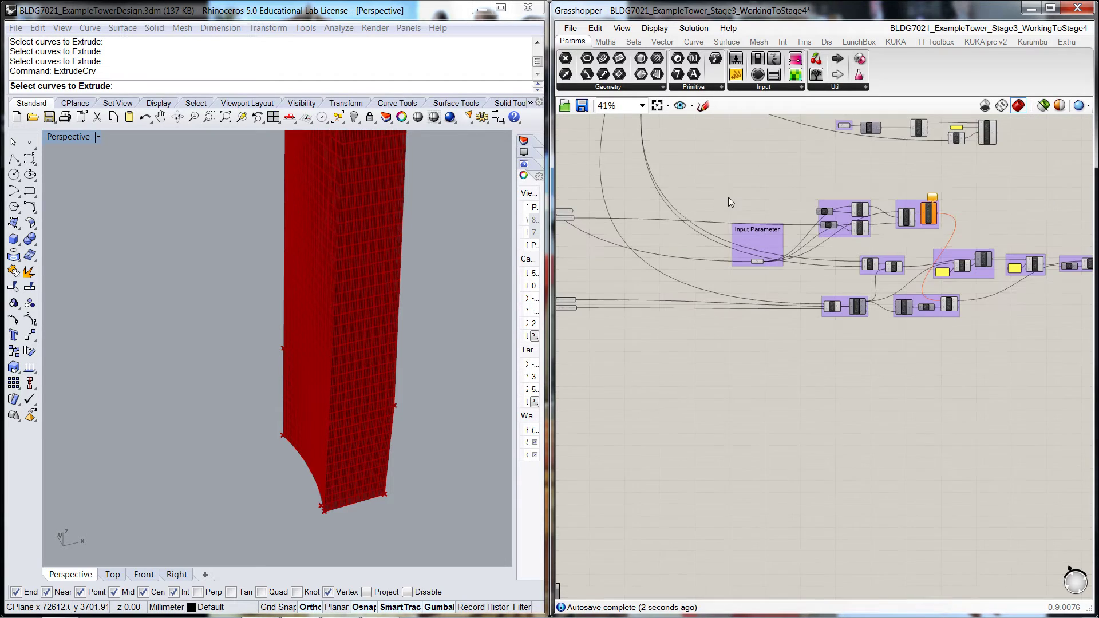
right_drag(631, 207, 775, 201)
scroll(753, 203, up, 4)
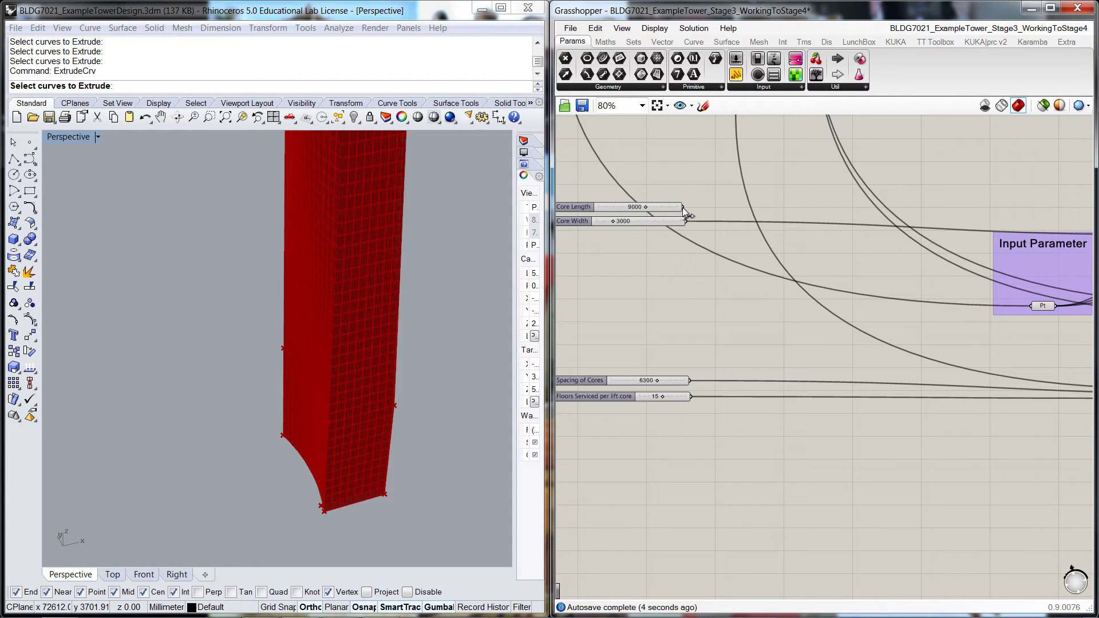
drag(684, 208, 1021, 211)
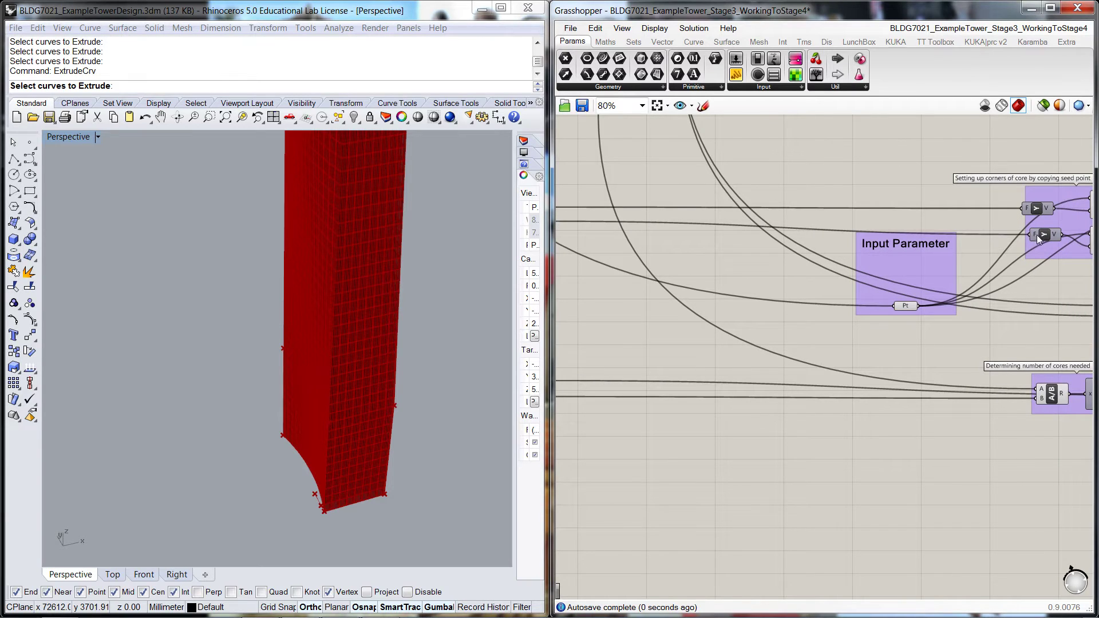
- Replace the original Unit Y component in the core corner setup with a Unit X component
click(1038, 235)
double_click(1034, 234)
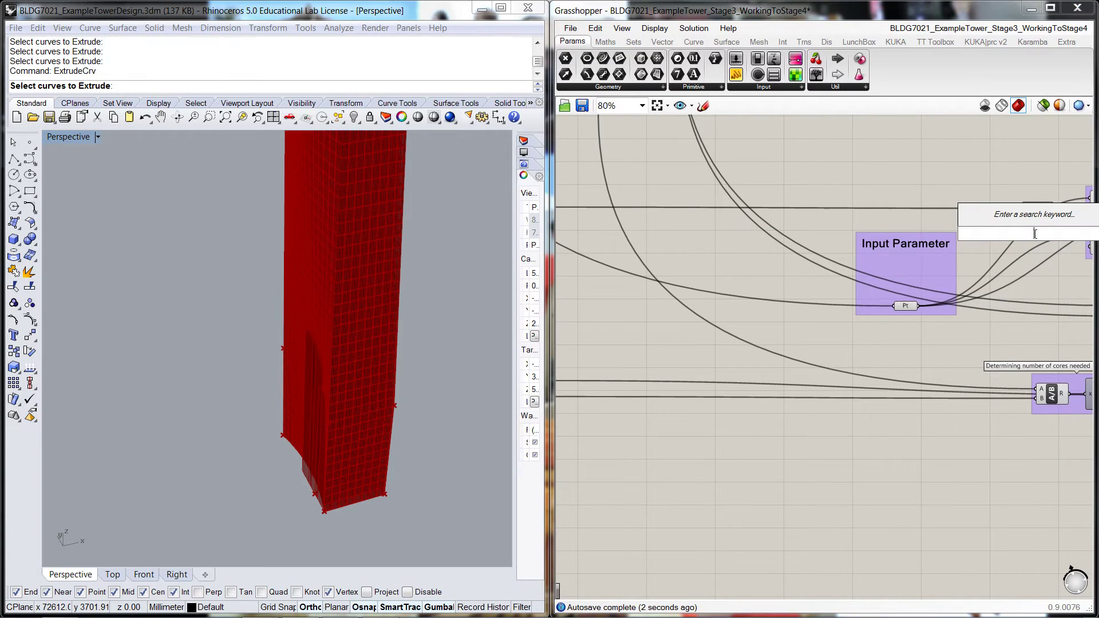
text(x)
click(988, 219)
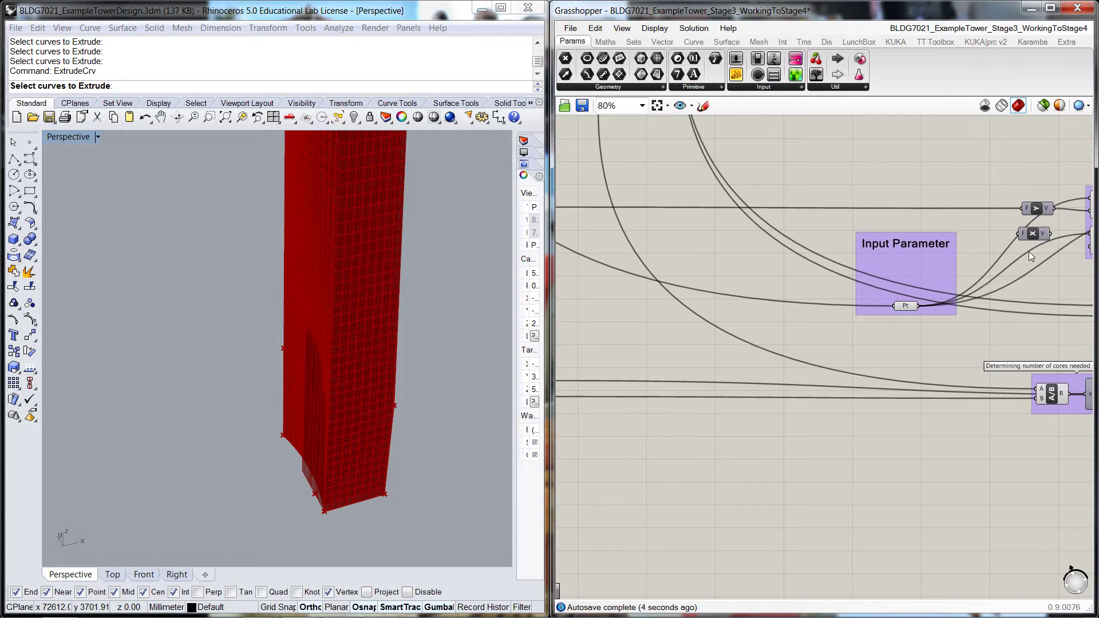
- Connect the Core Width slider to the new Unit X component, wire that to the second Move component's T input, and check the tower base
scroll(1048, 269, down, 2)
scroll(798, 244, up, 1)
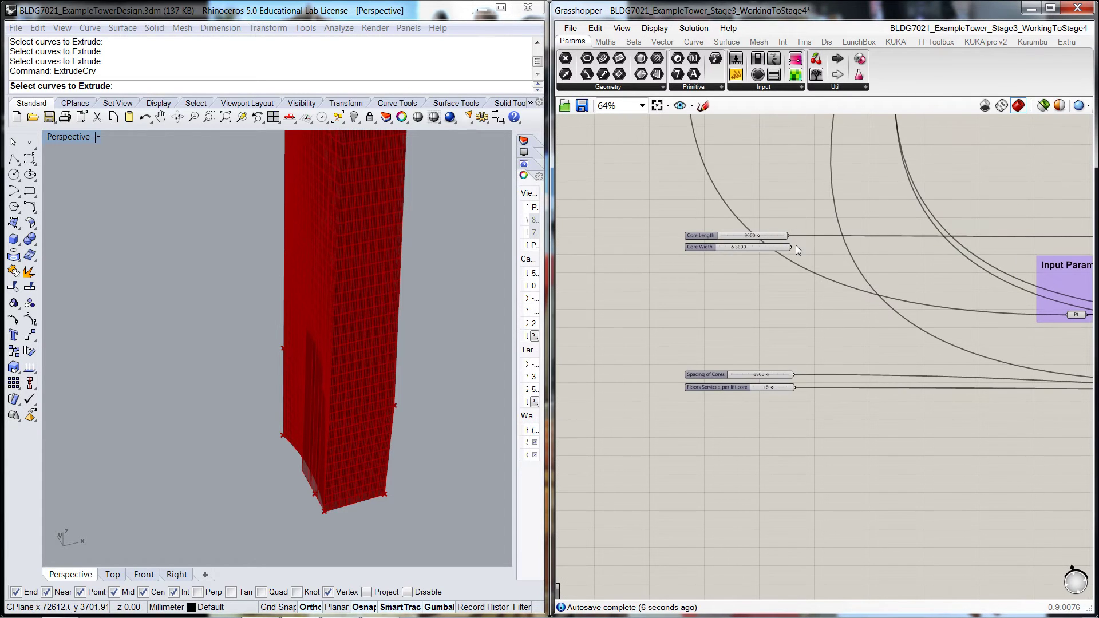
drag(792, 247, 1033, 258)
right_drag(1067, 275, 975, 265)
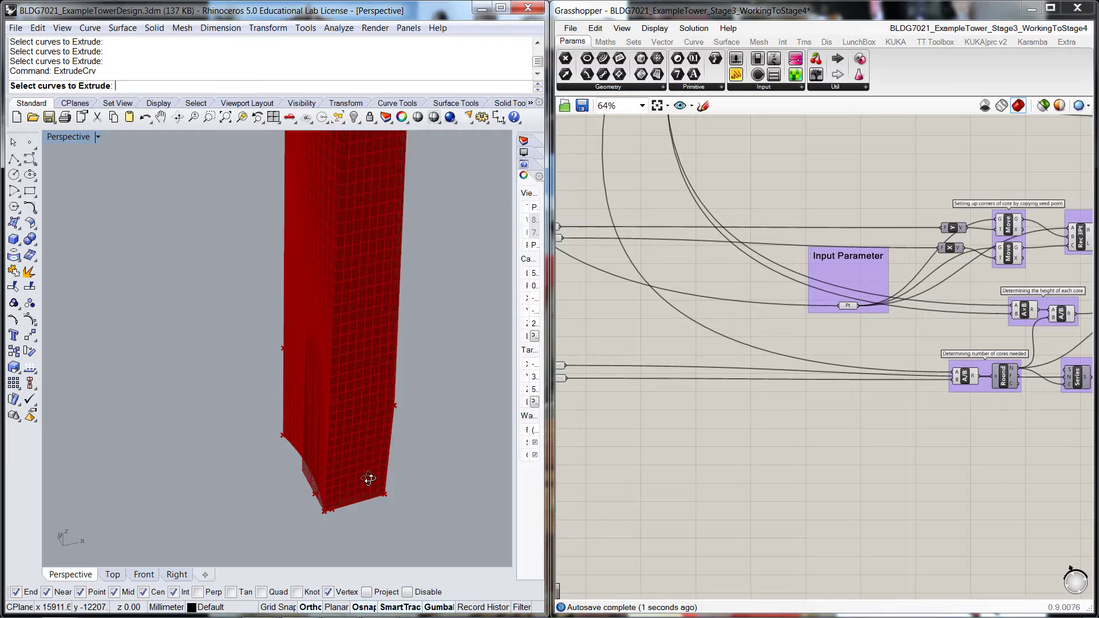
right_drag(340, 485, 304, 452)
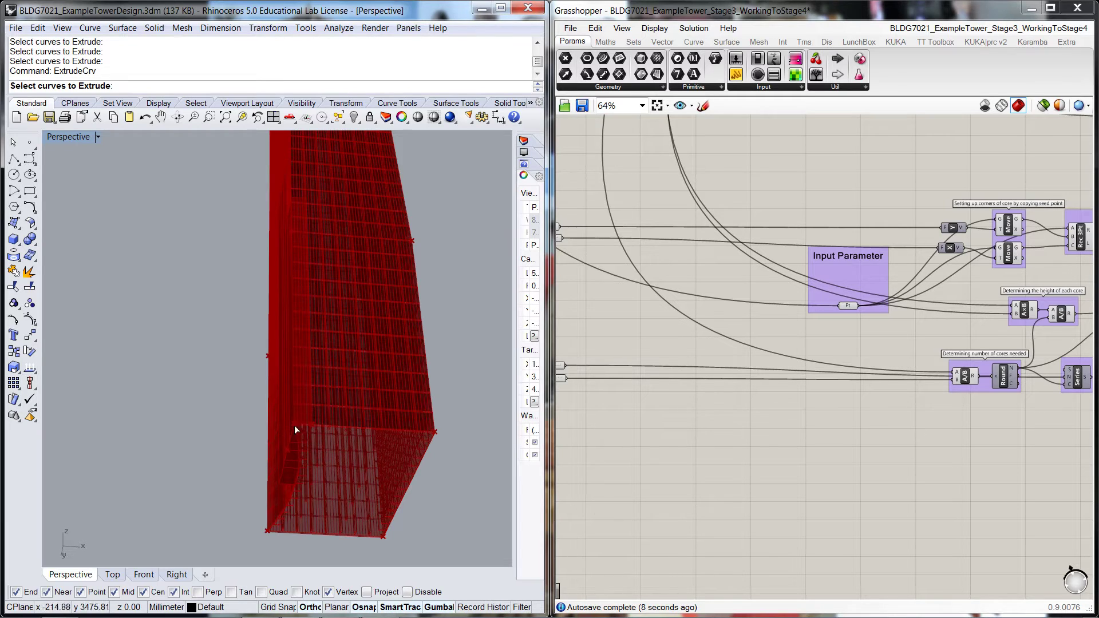
- Replace the Unit Y component with a Unit X component between Series and Move in the group that duplicates the cores
click(791, 392)
right_drag(940, 412, 677, 386)
scroll(845, 377, up, 3)
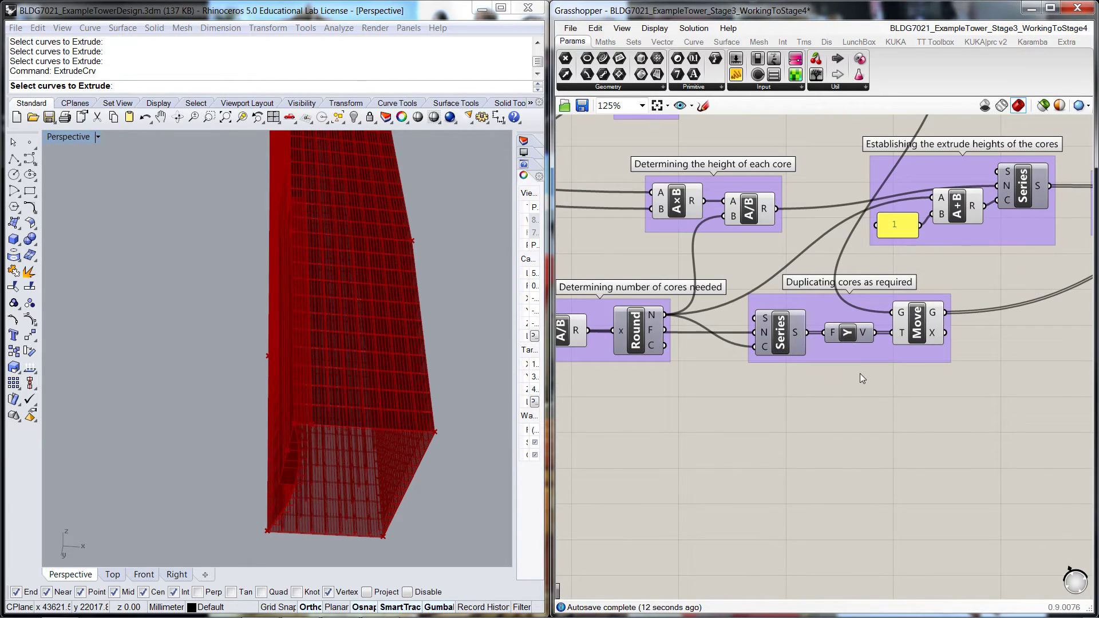
double_click(860, 373)
text(x)
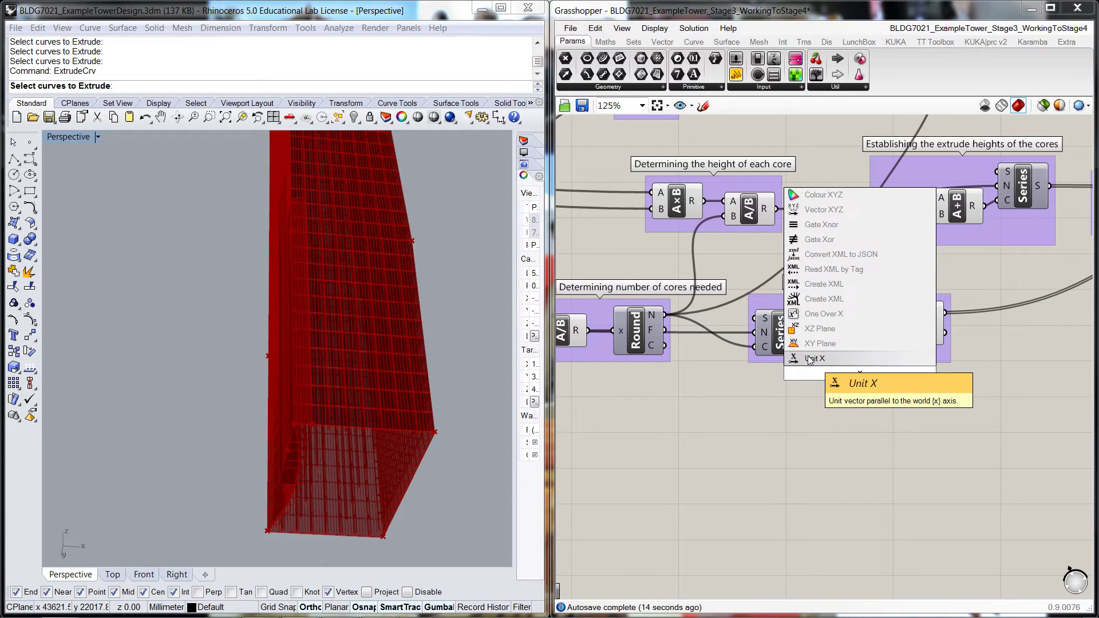
click(853, 362)
drag(807, 332, 891, 333)
click(866, 333)
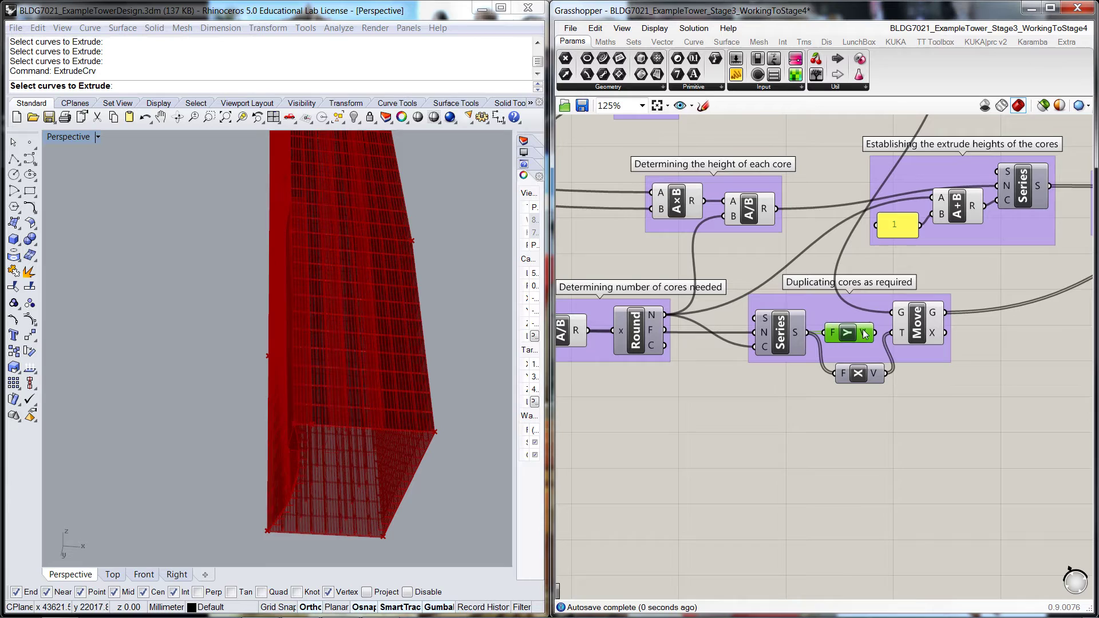
key(Delete)
- Inspect the cores in the Rhino view and move the Unit X component into the gap between Series and Move in the duplication group
right_drag(496, 485, 480, 448)
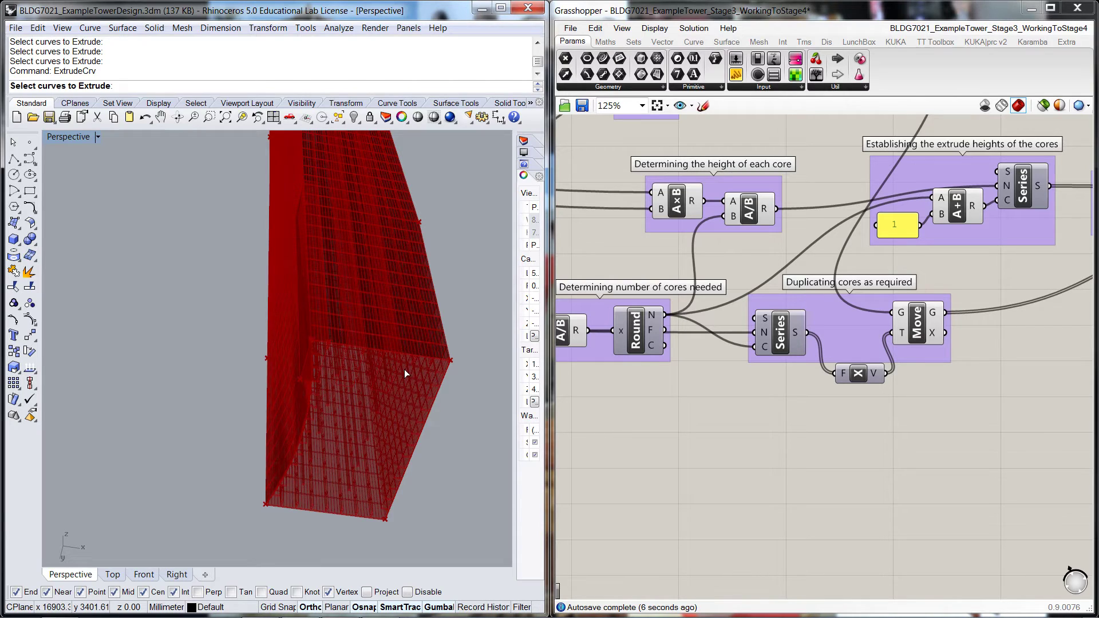
right_drag(463, 329, 454, 360)
drag(864, 376, 858, 345)
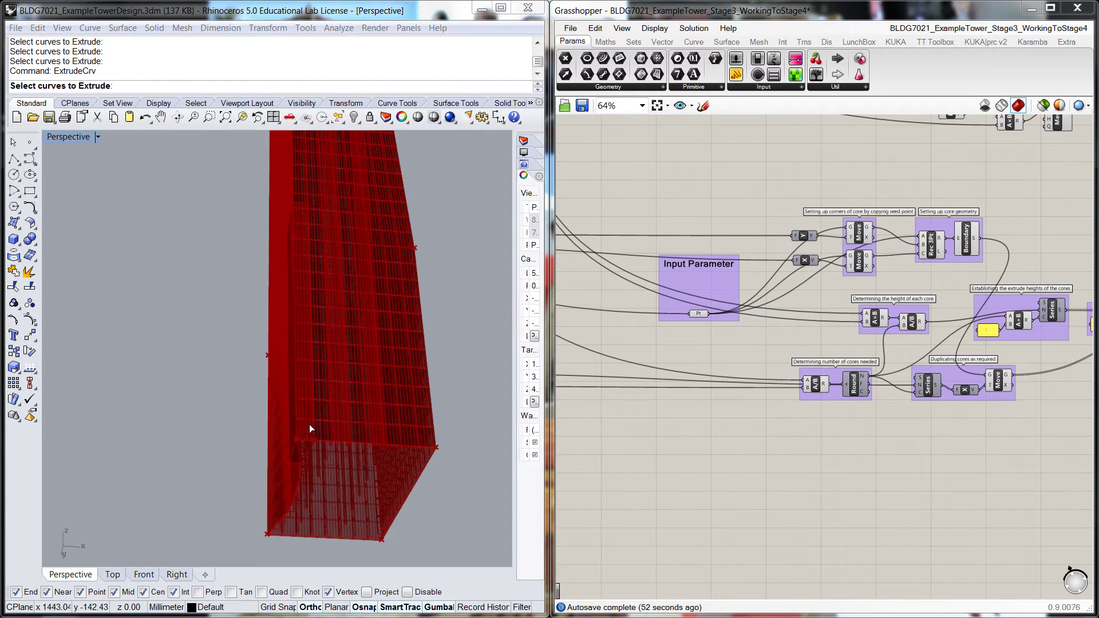
scroll(764, 203, up, 4)
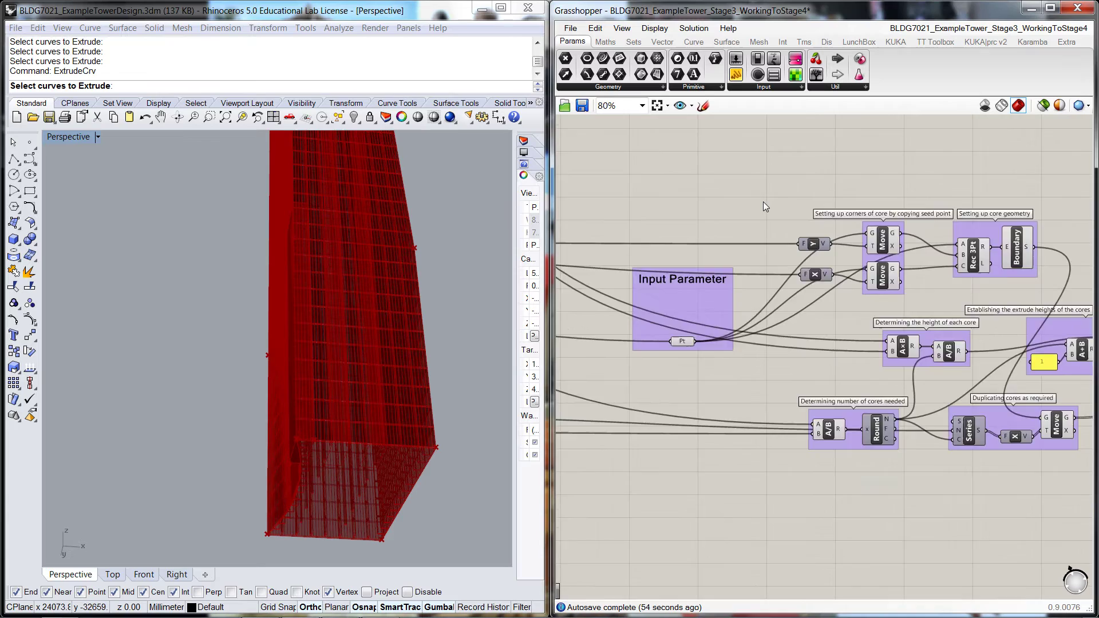
- Add a Negative component and wire it between the Core Length slider and the Unit Y component of the core corner setup
double_click(744, 217)
text(neg)
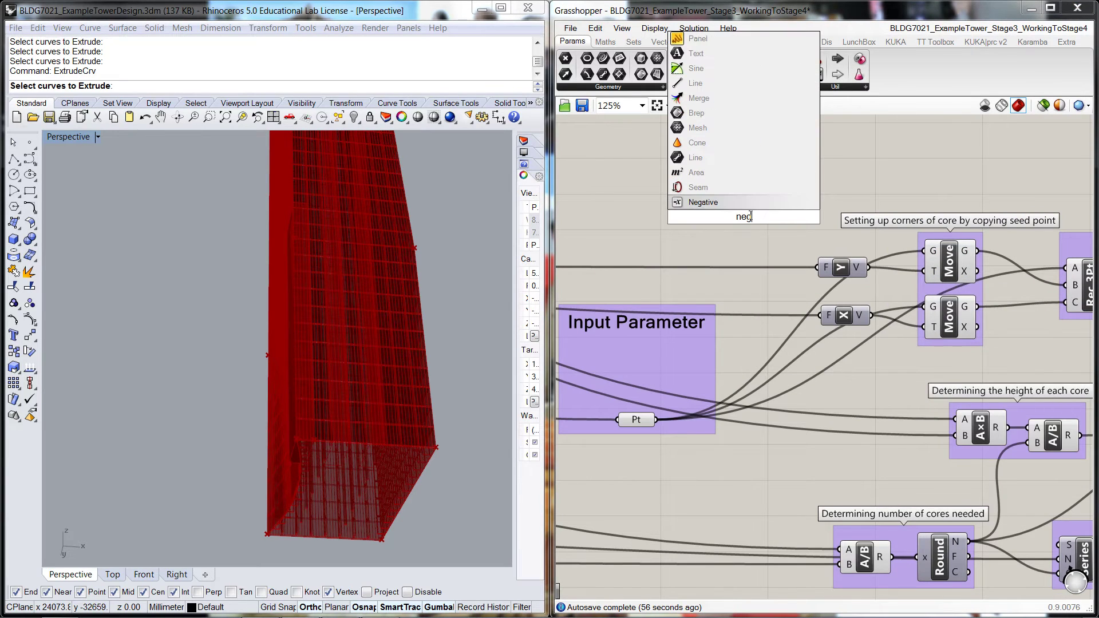
key(Return)
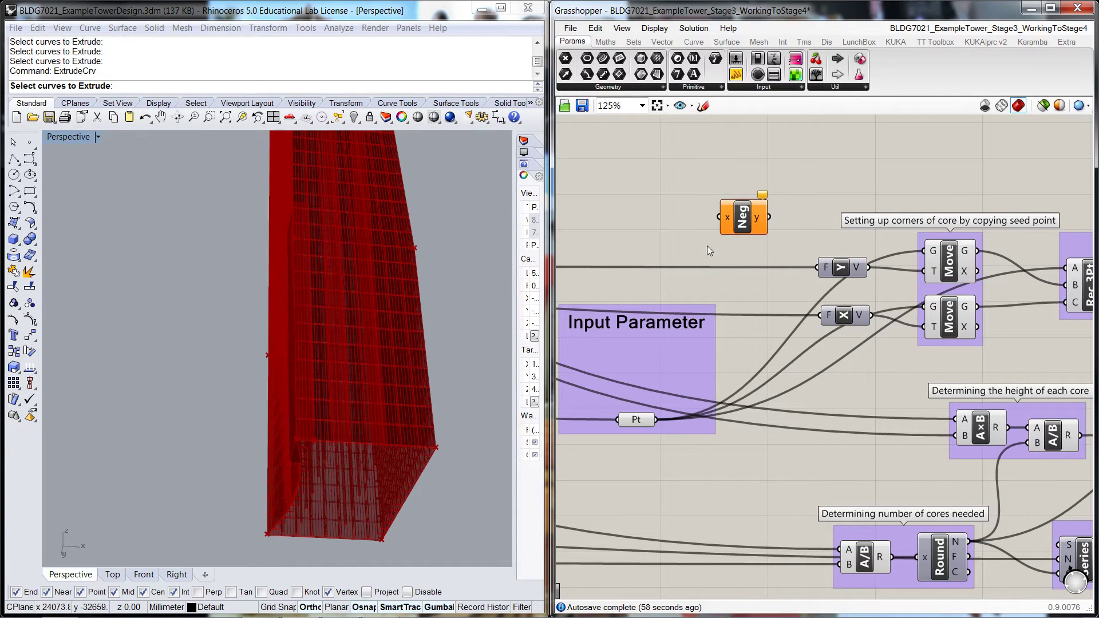
drag(782, 237, 817, 268)
scroll(806, 222, down, 3)
right_drag(697, 221, 956, 228)
drag(691, 248, 1029, 234)
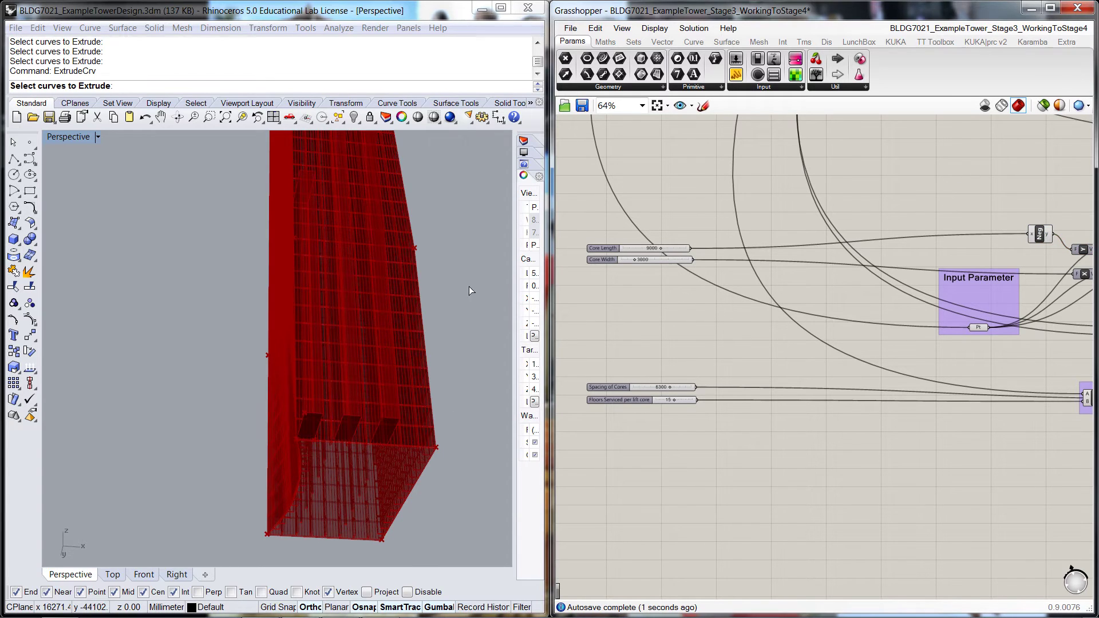
- Shift the Move and Unit X components in the core duplication group to open a gap after Series
right_drag(469, 286, 304, 510)
scroll(452, 327, down, 4)
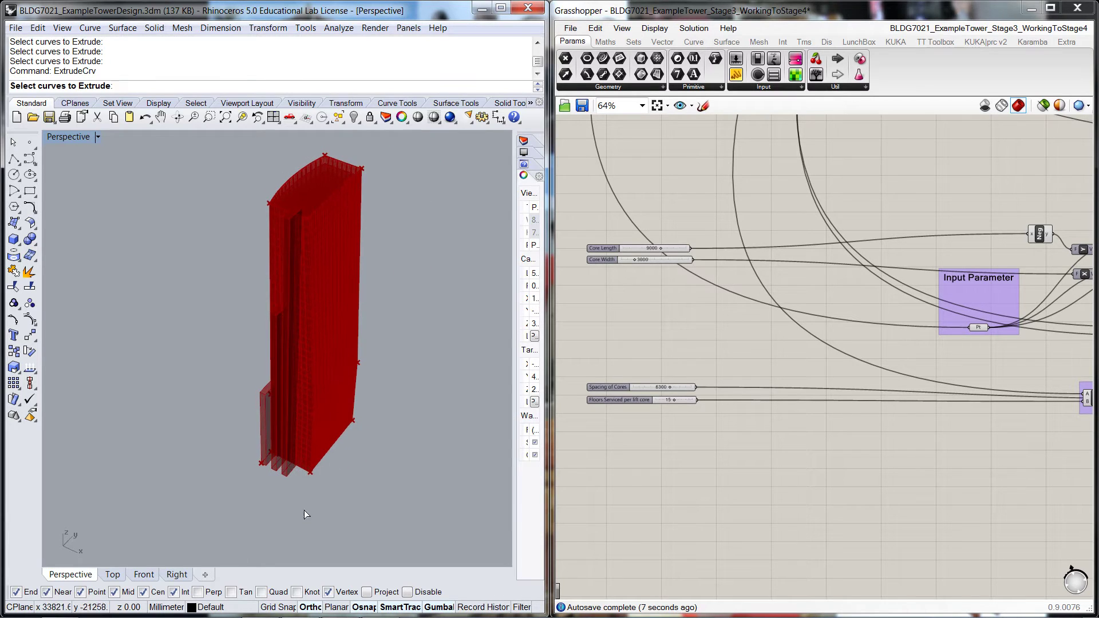
scroll(288, 429, up, 2)
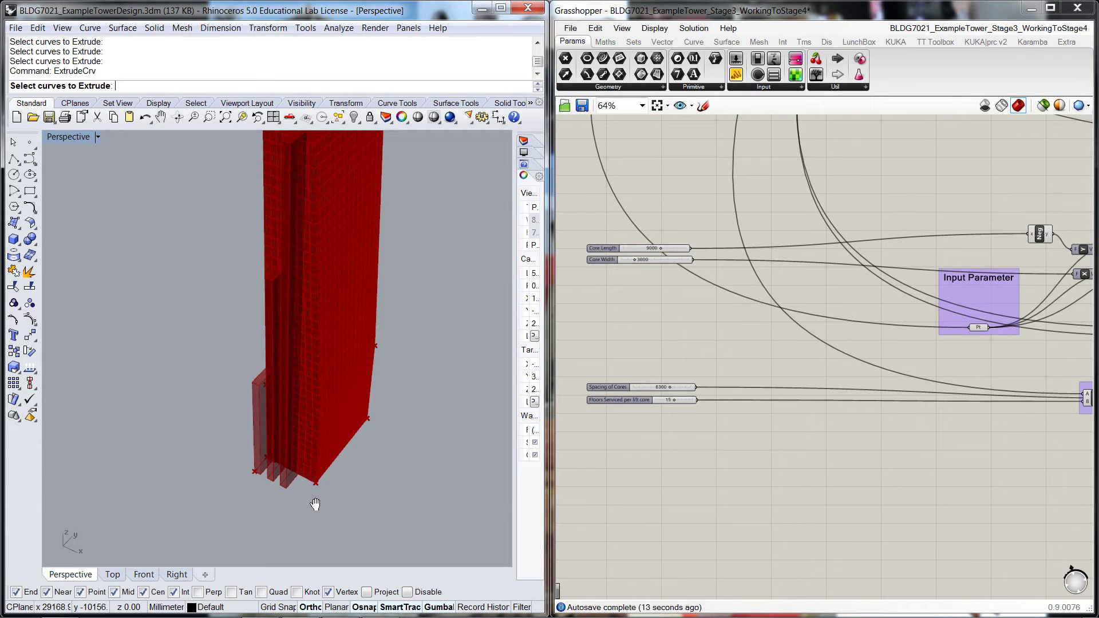
shift+right_drag(315, 504, 350, 515)
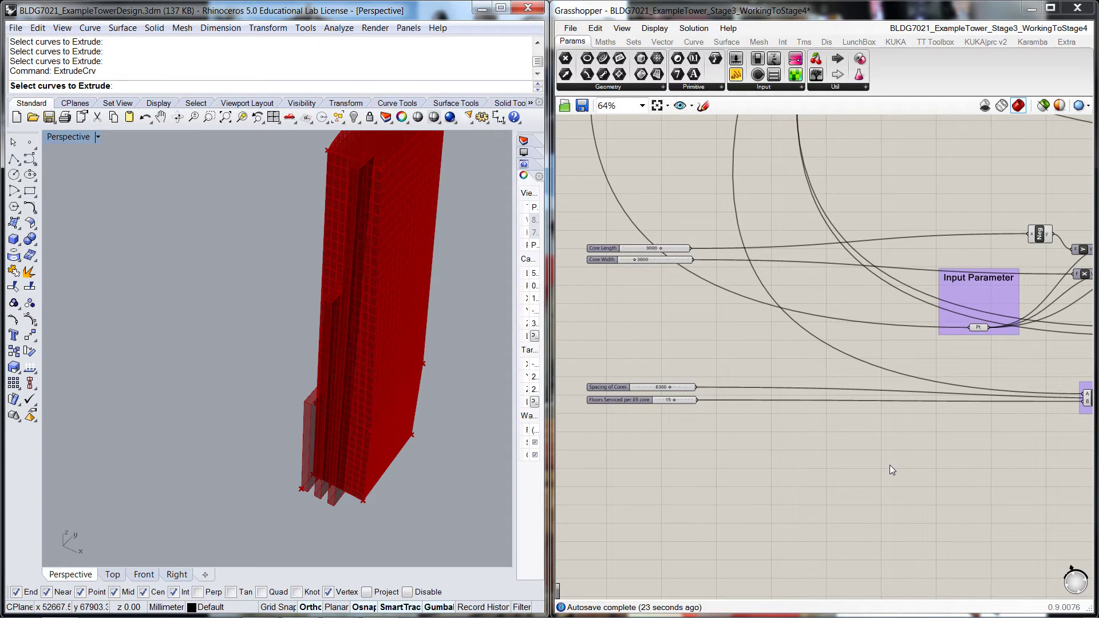
scroll(906, 452, down, 2)
right_drag(997, 470, 764, 452)
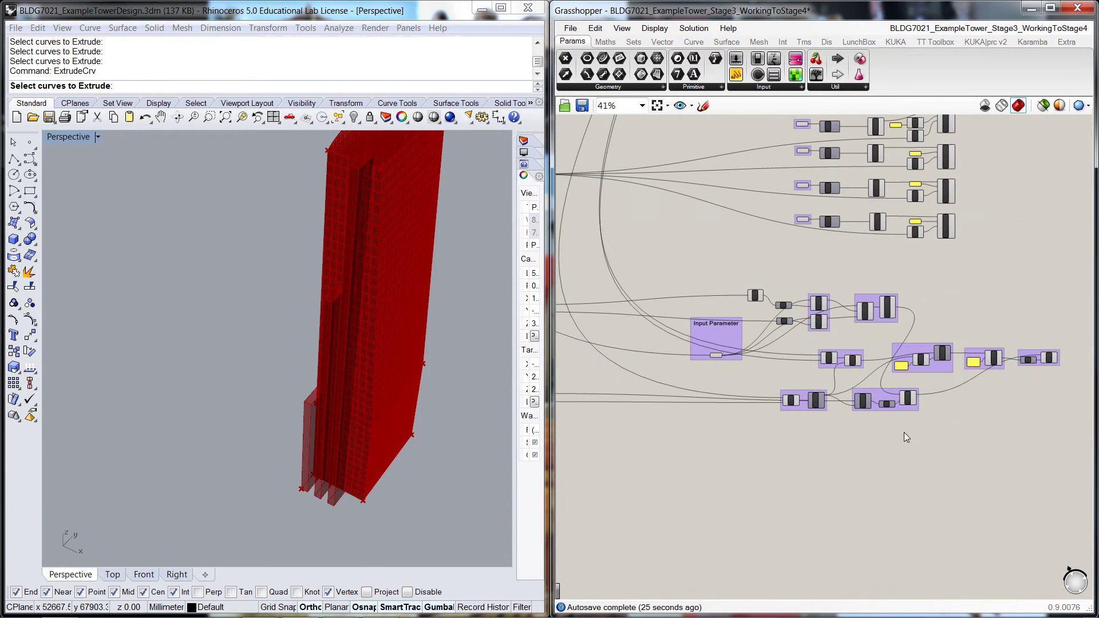
scroll(948, 421, up, 3)
click(856, 372)
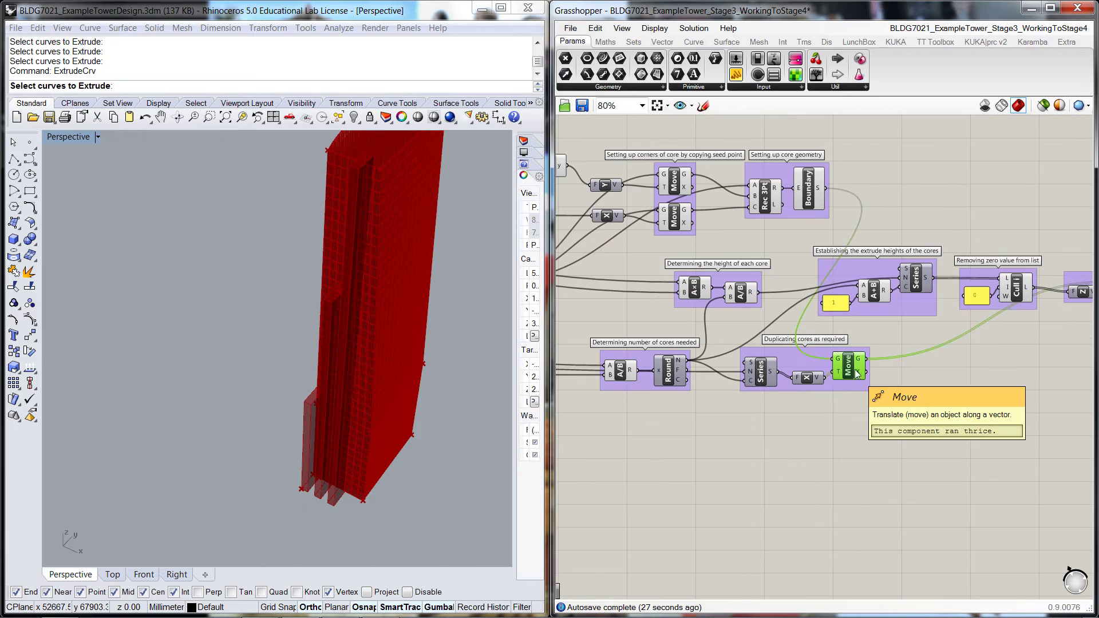
drag(857, 372, 915, 369)
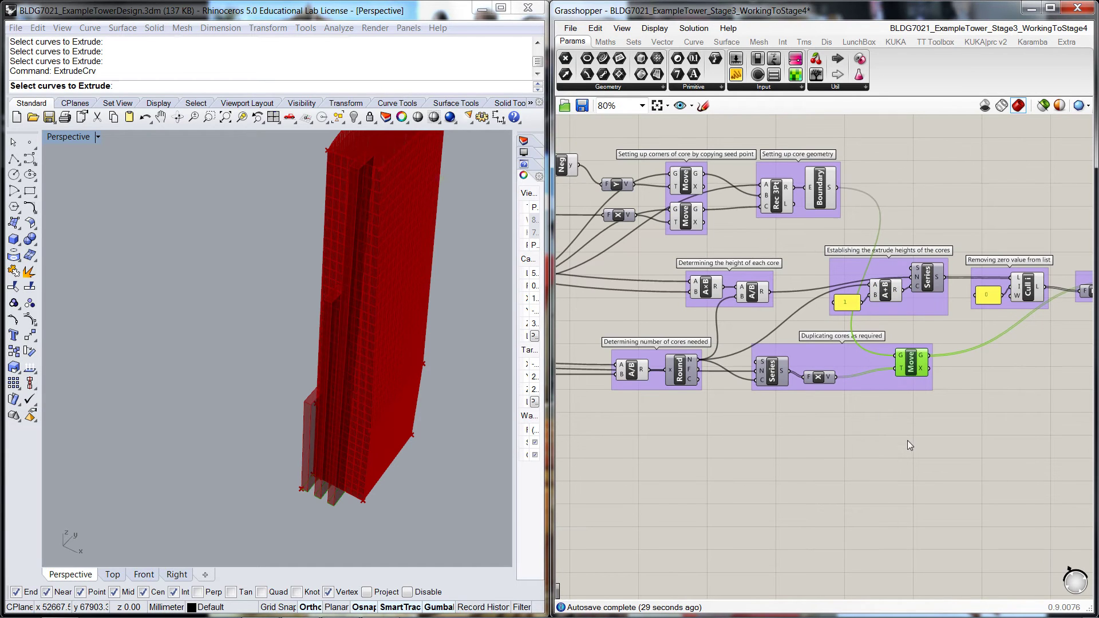
drag(822, 375, 862, 373)
click(840, 407)
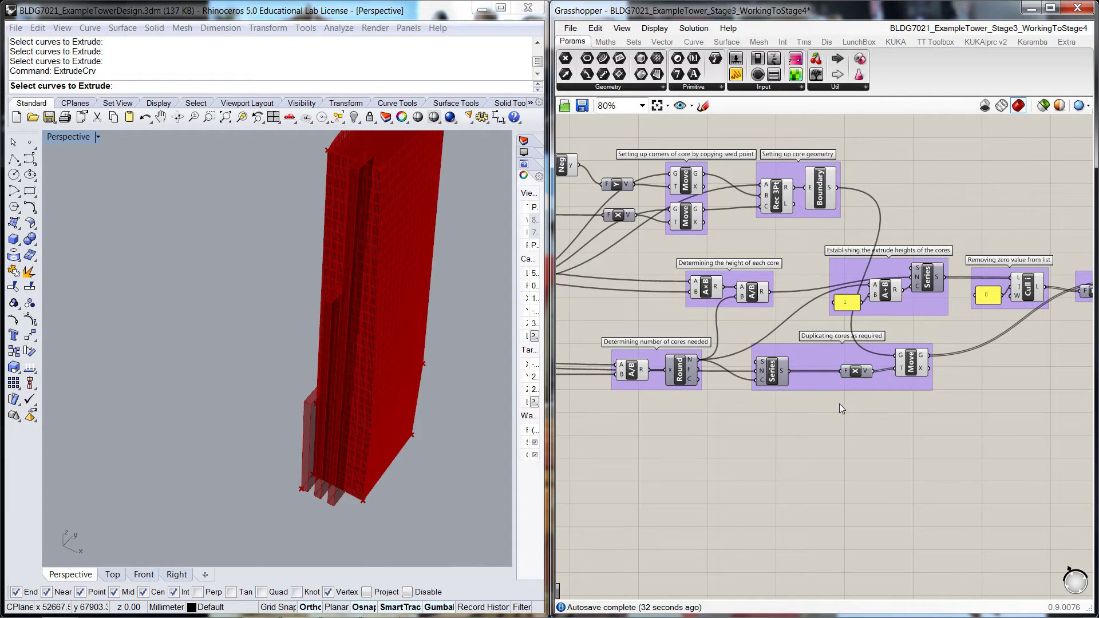
- Insert a Negative component between Series and Unit X in the core duplication group and place it in the gap
double_click(872, 423)
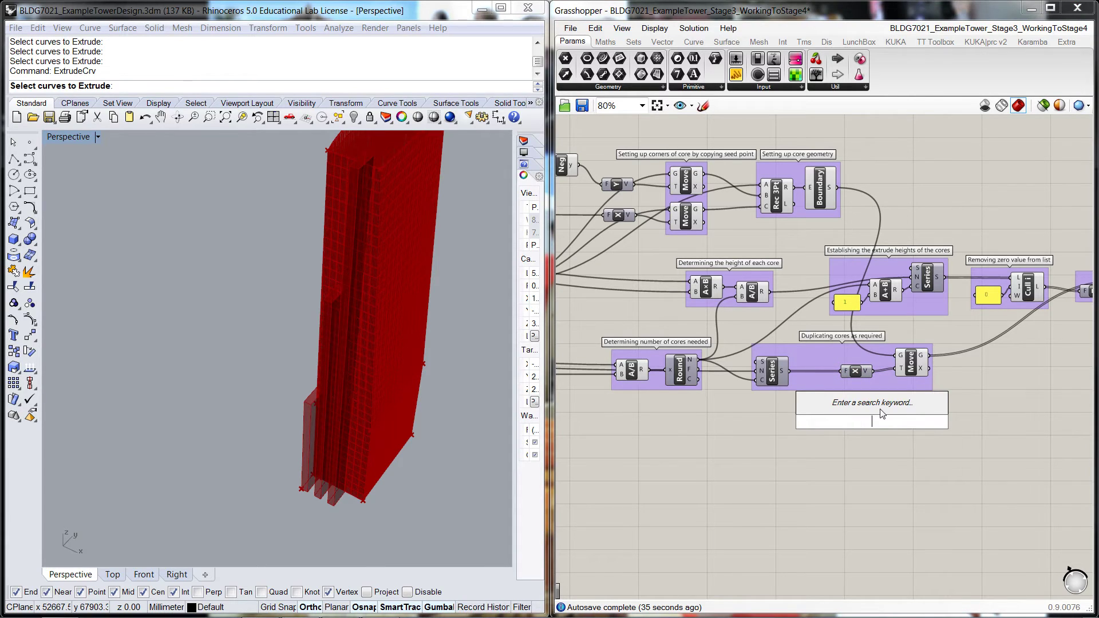
text(neg)
click(881, 413)
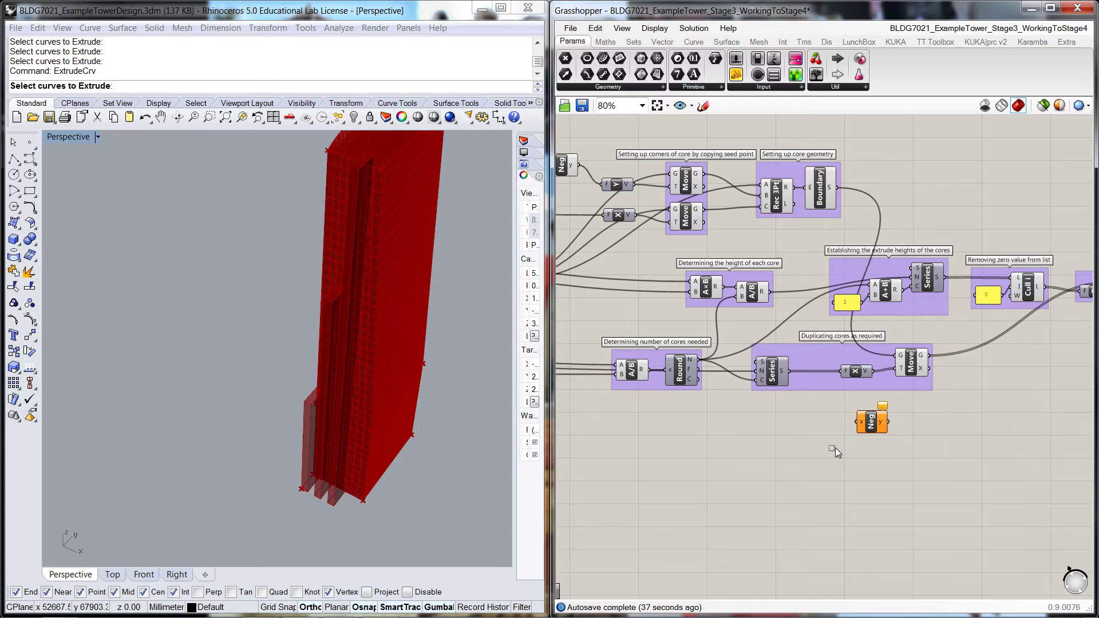
drag(789, 371, 844, 371)
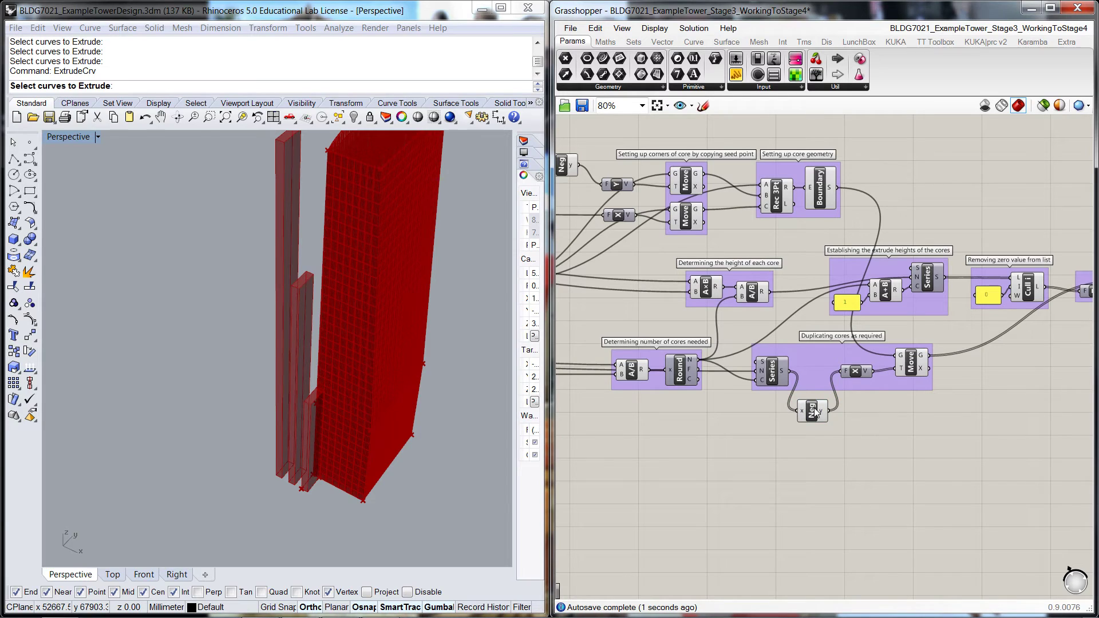
drag(813, 420, 816, 388)
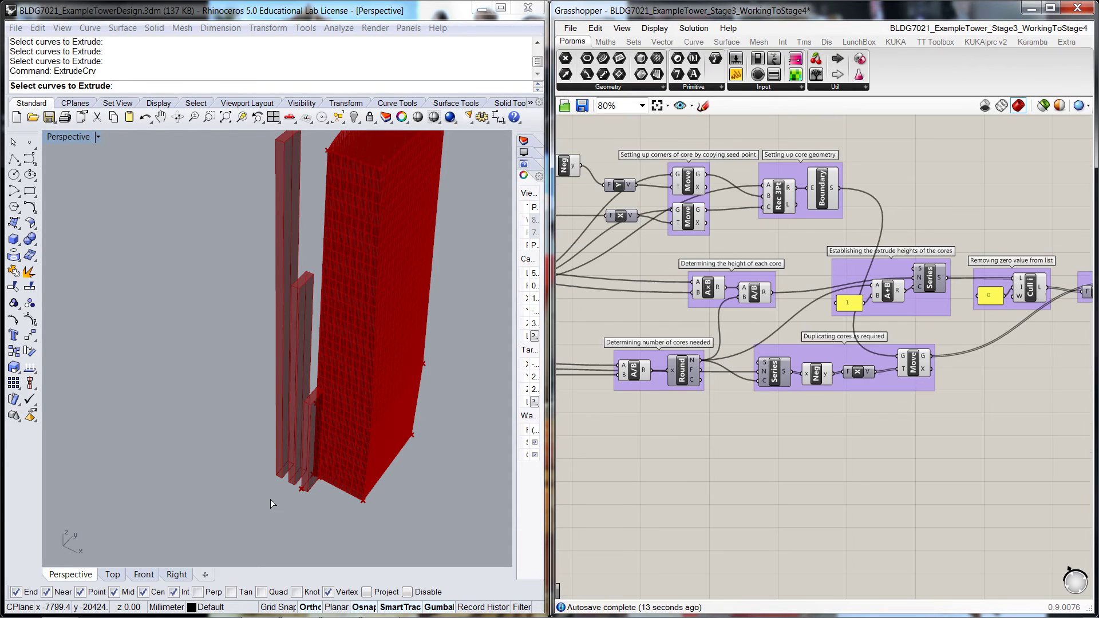
- Examine the core bases at the tower corner, the core sliders, and the seed point parameter that positions the cores
click(317, 493)
scroll(318, 493, up, 2)
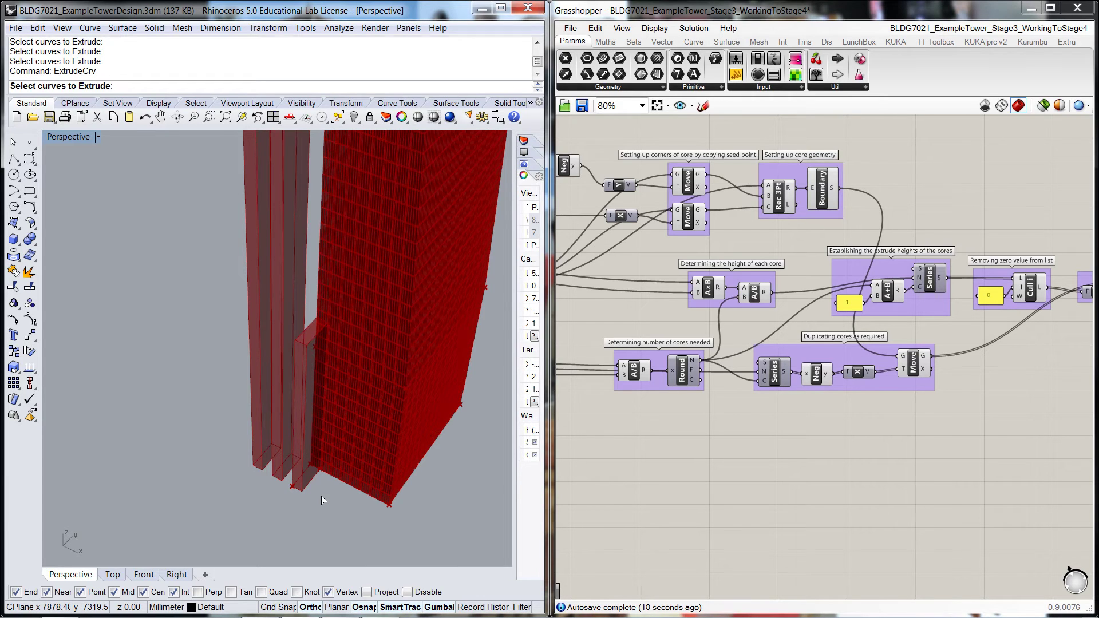
scroll(321, 496, up, 2)
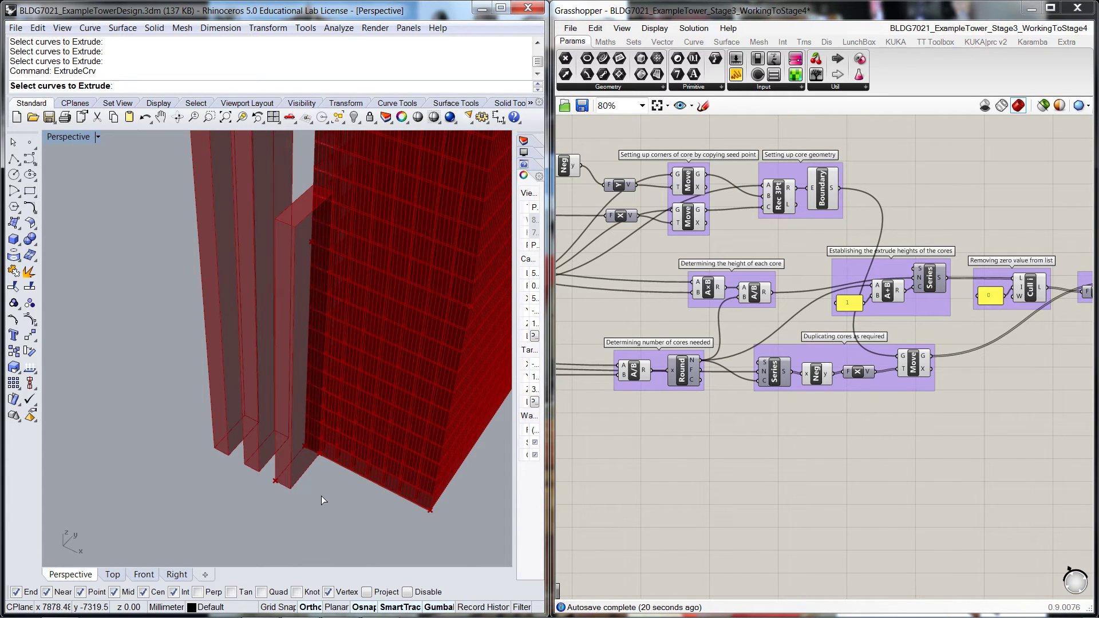
click(661, 433)
scroll(634, 444, down, 2)
right_drag(621, 449, 747, 458)
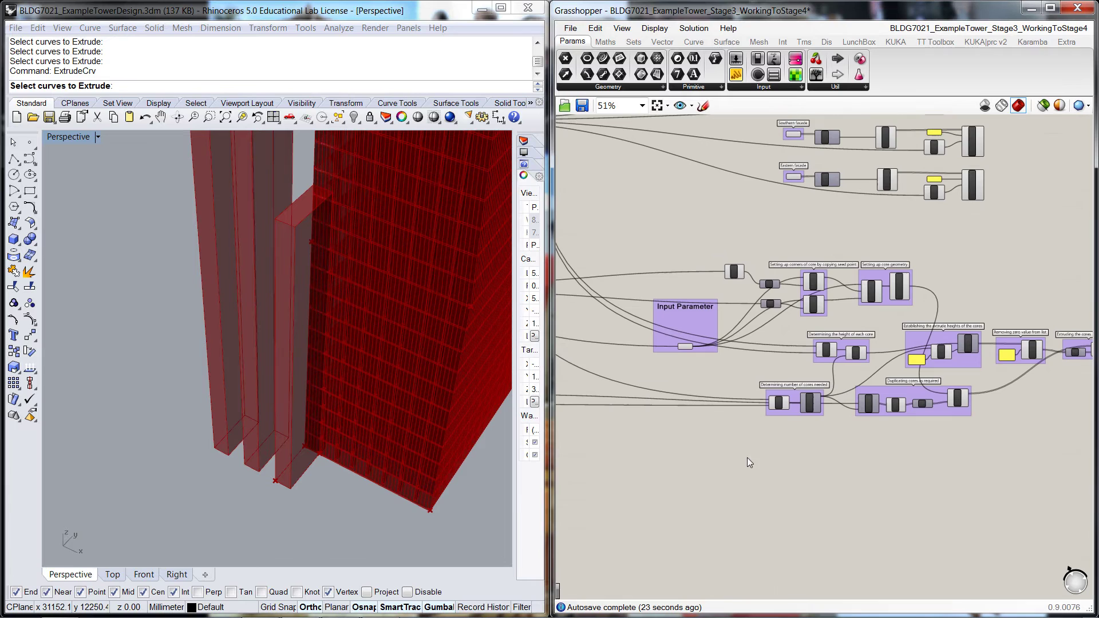
right_drag(641, 467, 837, 463)
scroll(835, 458, down, 1)
scroll(618, 364, up, 3)
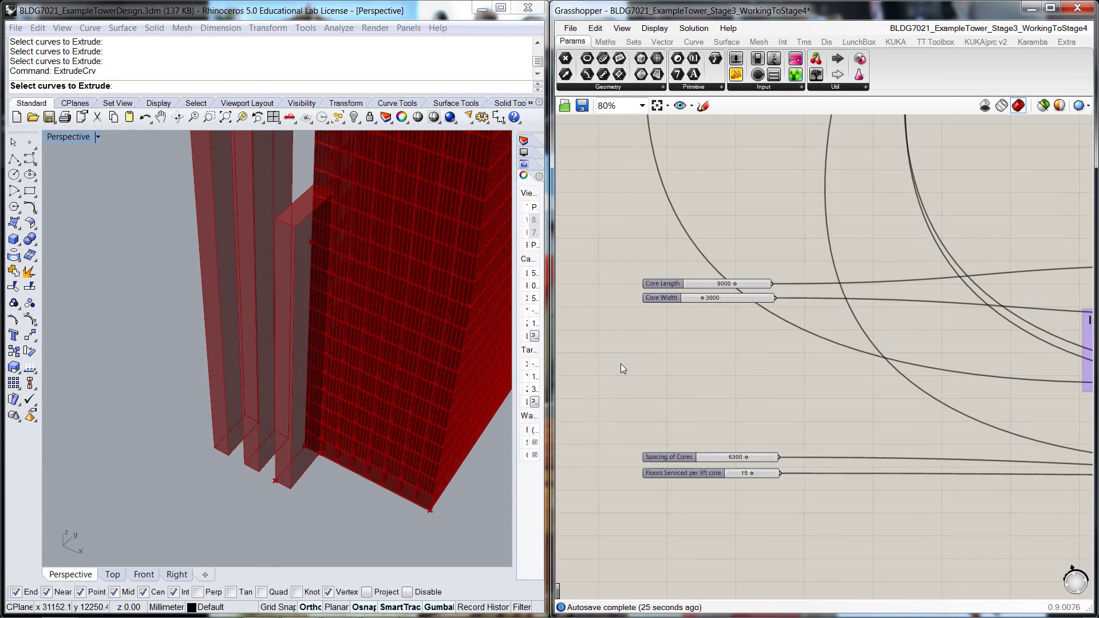
scroll(715, 375, down, 2)
right_drag(1051, 393, 776, 397)
scroll(717, 397, up, 2)
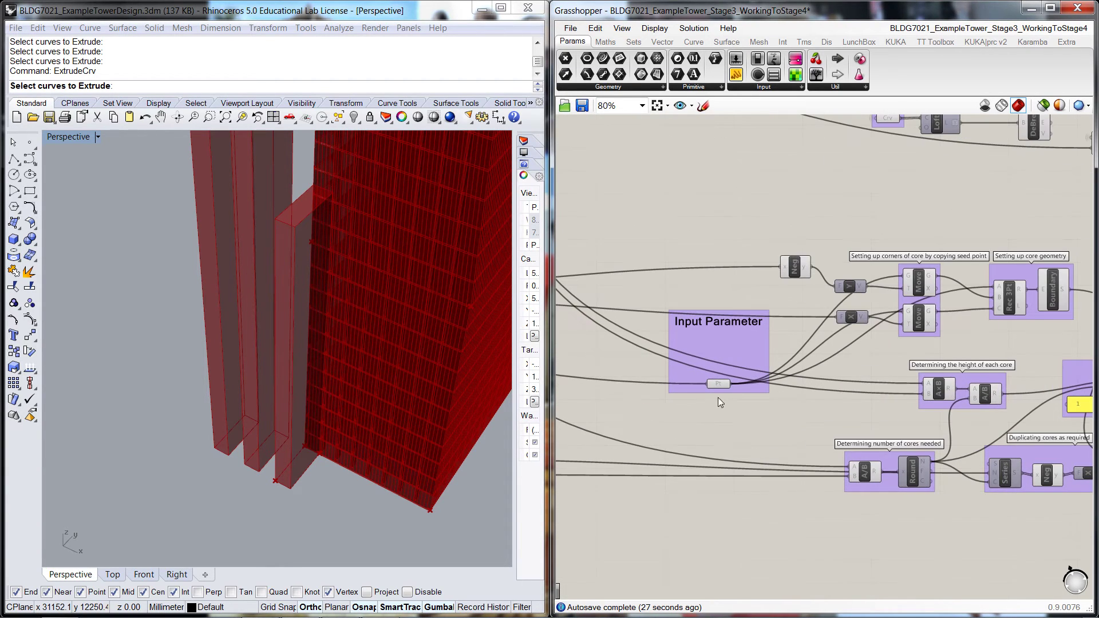
click(719, 383)
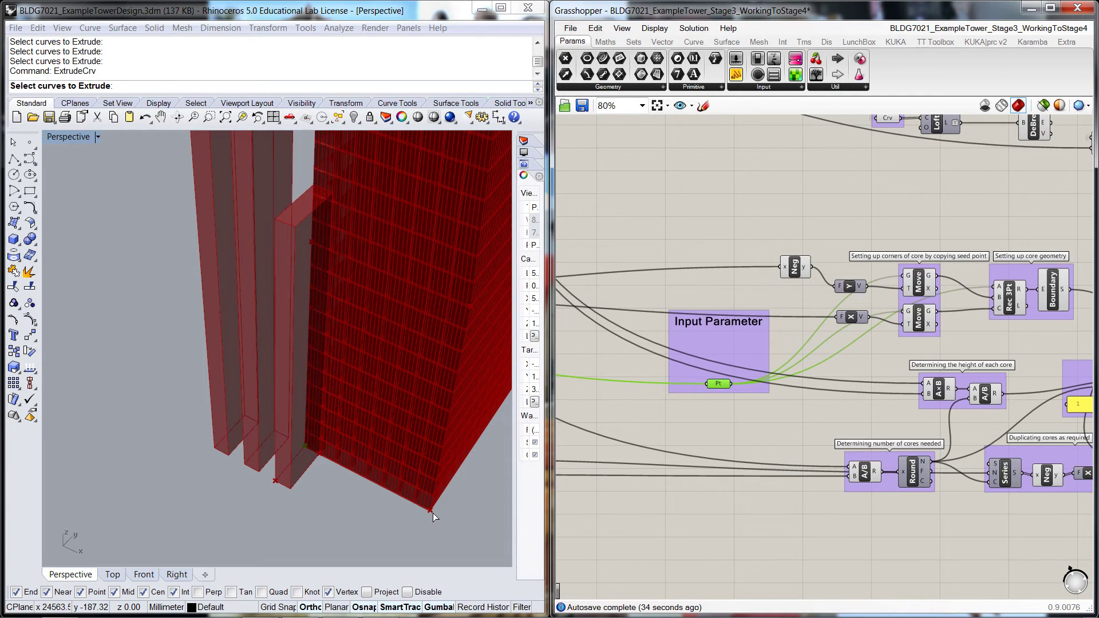
- Connect the G output of the Move component in the Defining SW corner group to the Pt input parameter of the core routine
scroll(702, 503, down, 4)
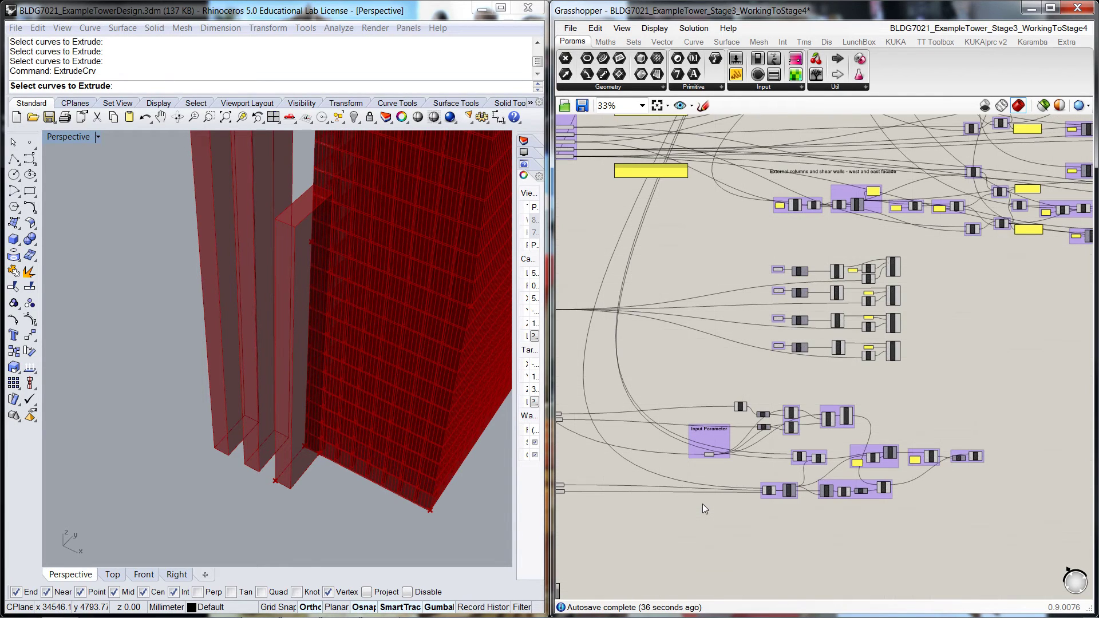
scroll(702, 504, down, 3)
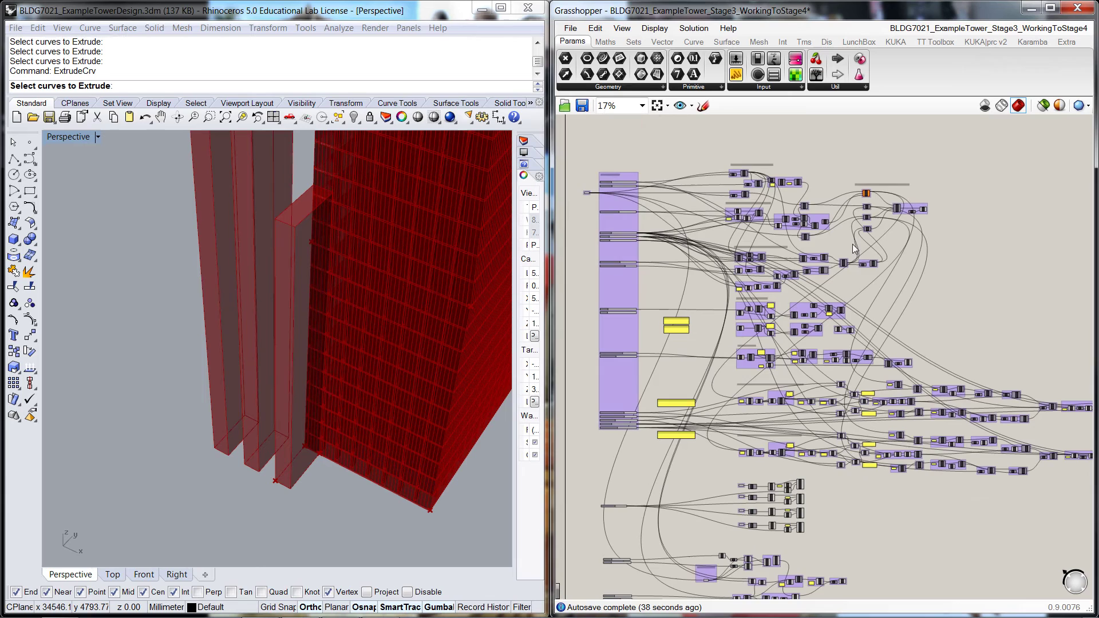
scroll(832, 179, up, 3)
scroll(812, 180, up, 3)
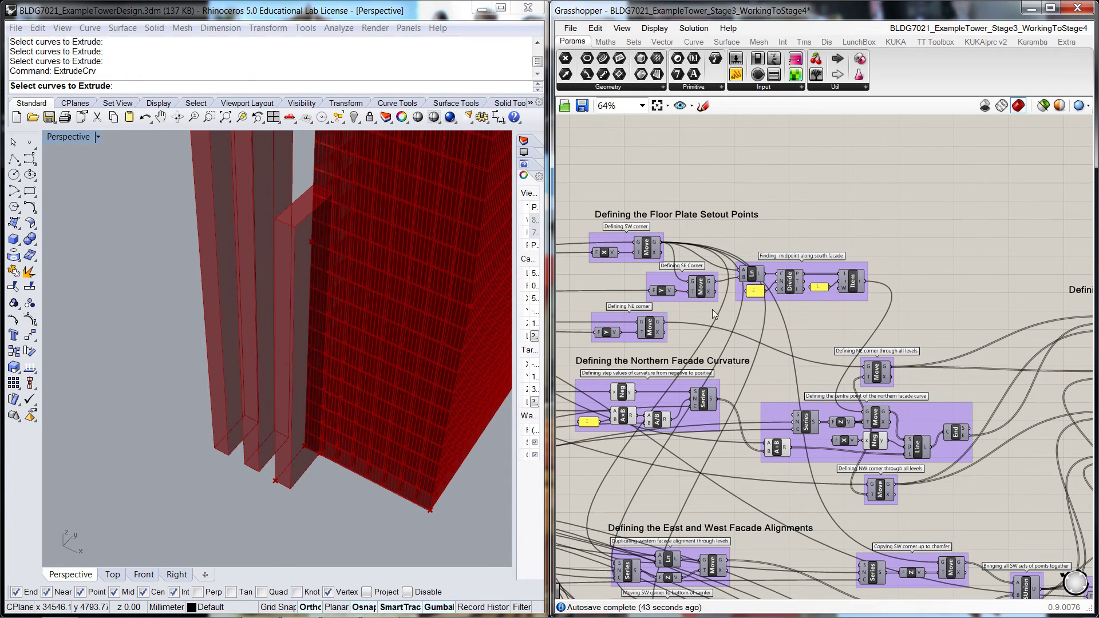
drag(661, 242, 655, 388)
scroll(689, 439, down, 8)
scroll(660, 575, up, 5)
scroll(653, 401, up, 4)
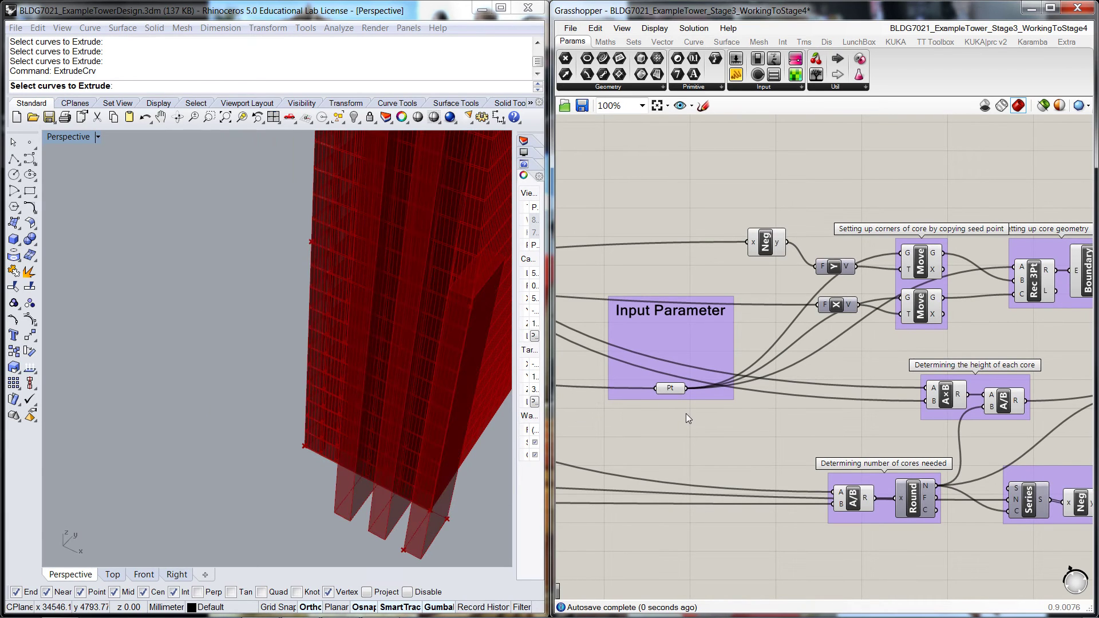
- Place a Negative component before the Unit X component in the core corner setup and wire its y output into Unit X
shift+right_drag(487, 504, 425, 526)
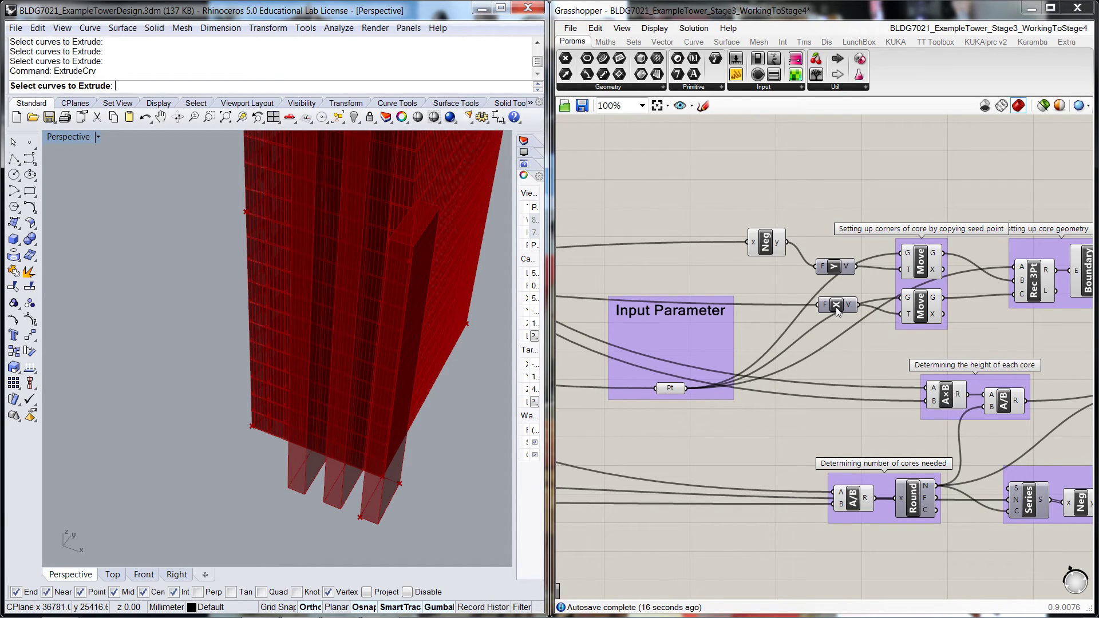
drag(837, 309, 839, 306)
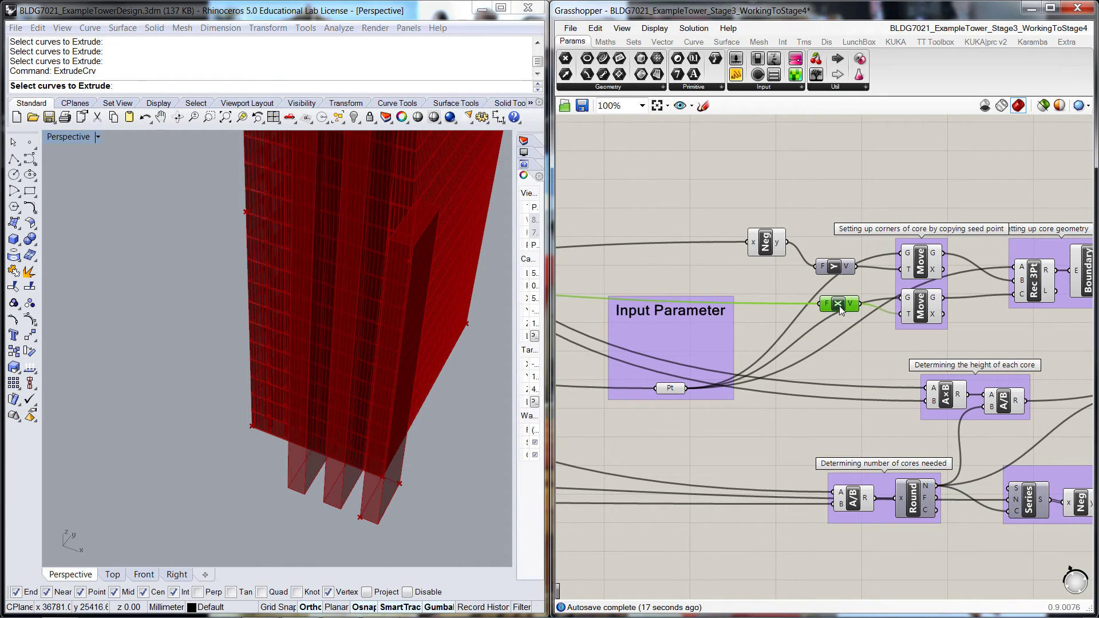
double_click(862, 358)
text(neg)
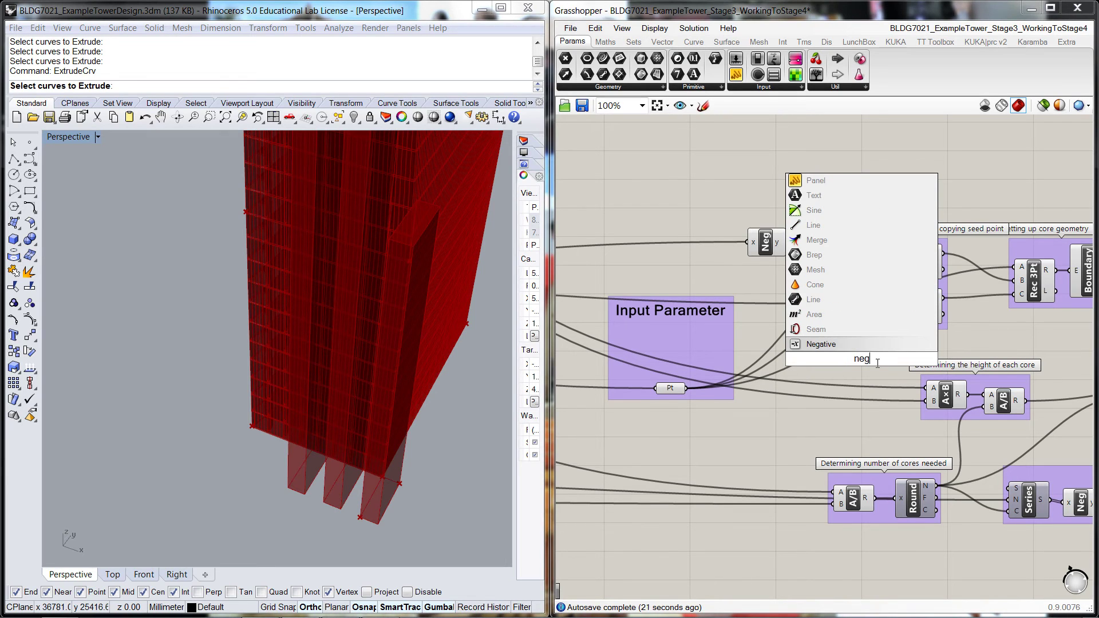
click(801, 344)
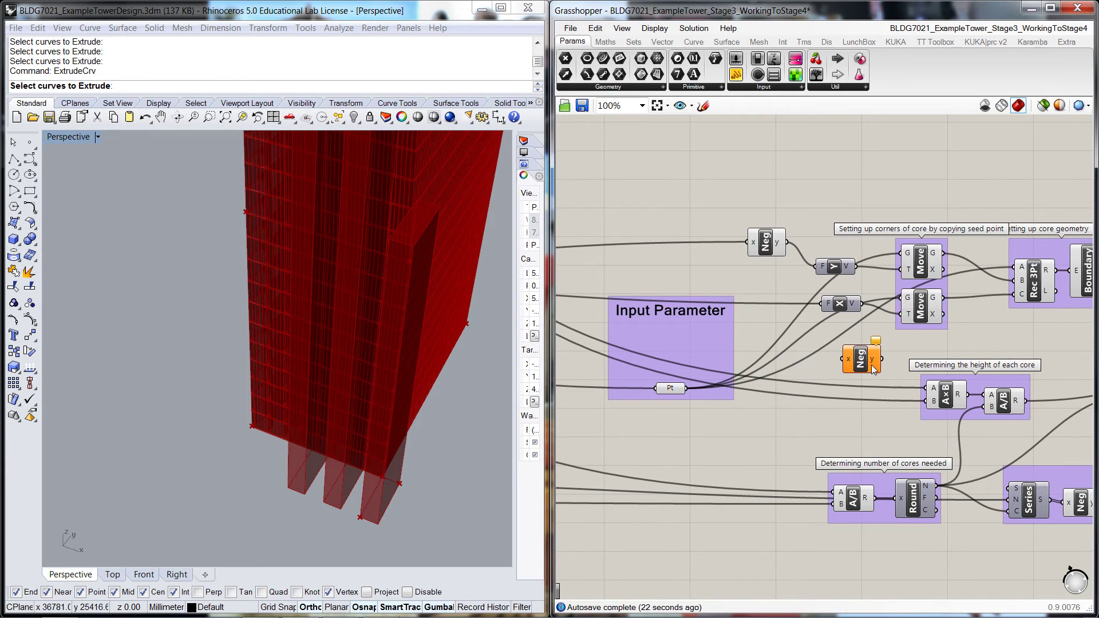
drag(864, 356, 823, 303)
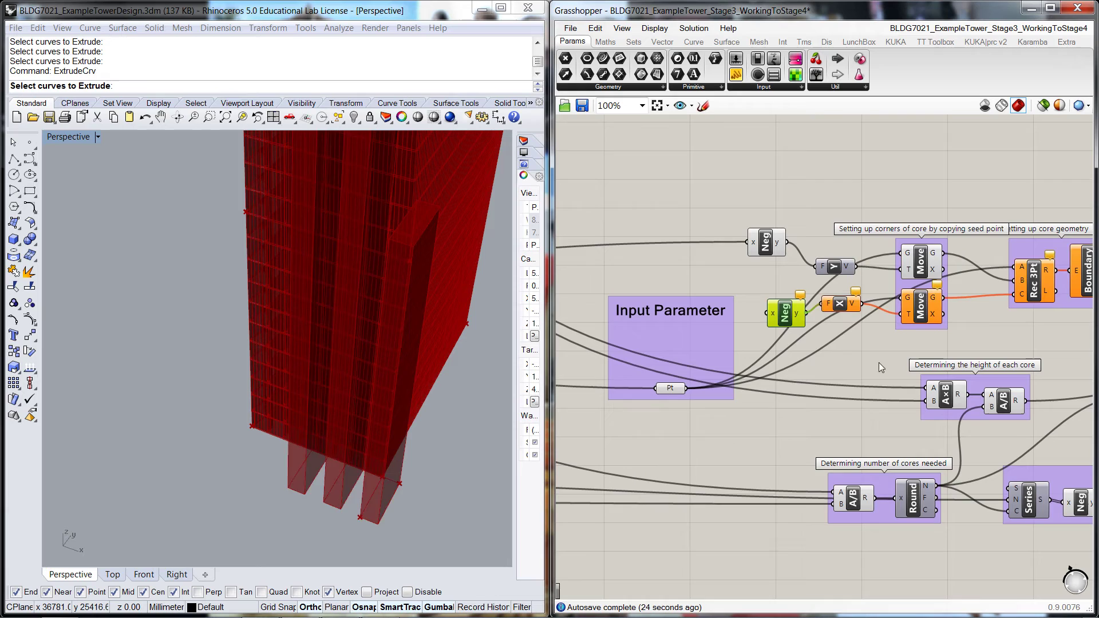
- Connect the Core Width slider to the new Negative component's x input and move the Input Parameter group clear of it
scroll(862, 341, down, 1)
scroll(862, 342, down, 1)
right_drag(865, 343, 937, 358)
right_drag(653, 320, 747, 328)
drag(619, 322, 966, 341)
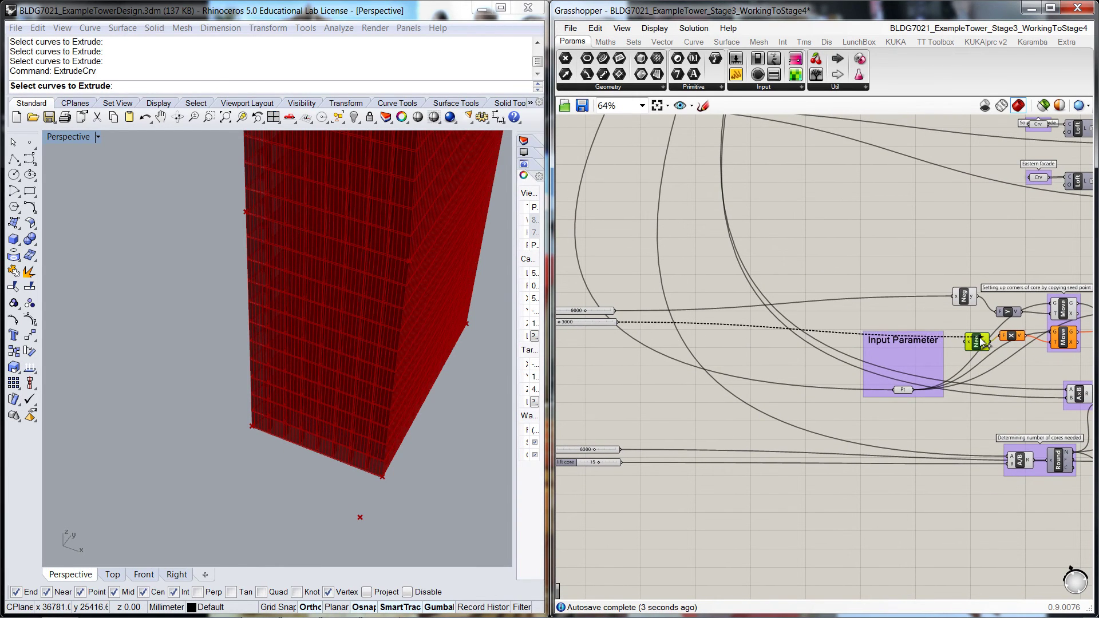
click(793, 514)
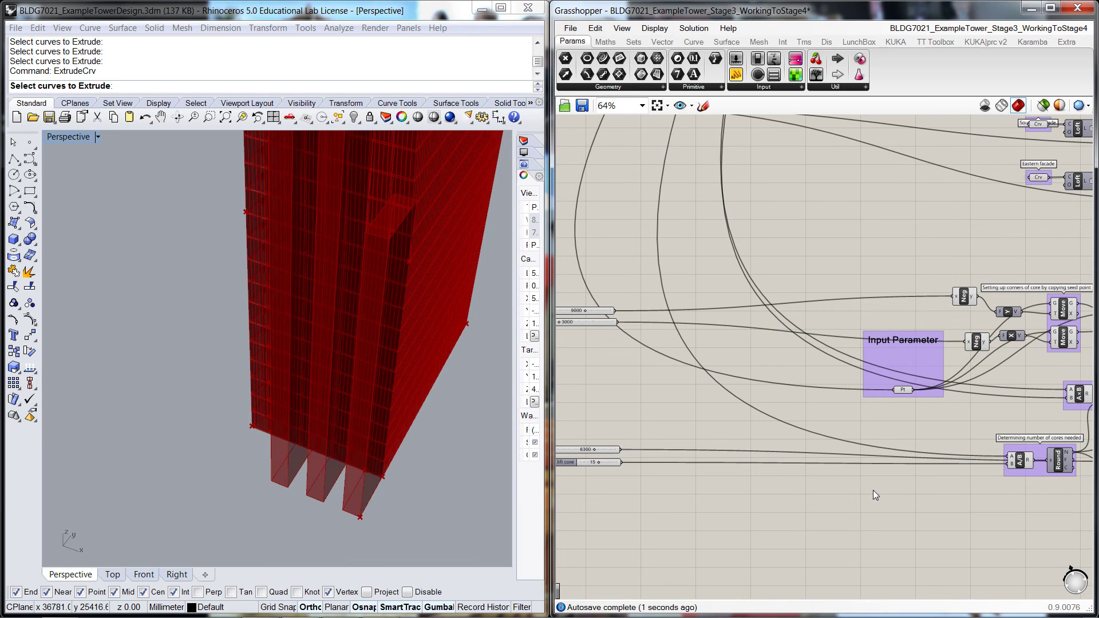
right_drag(873, 491, 800, 503)
drag(850, 362, 806, 355)
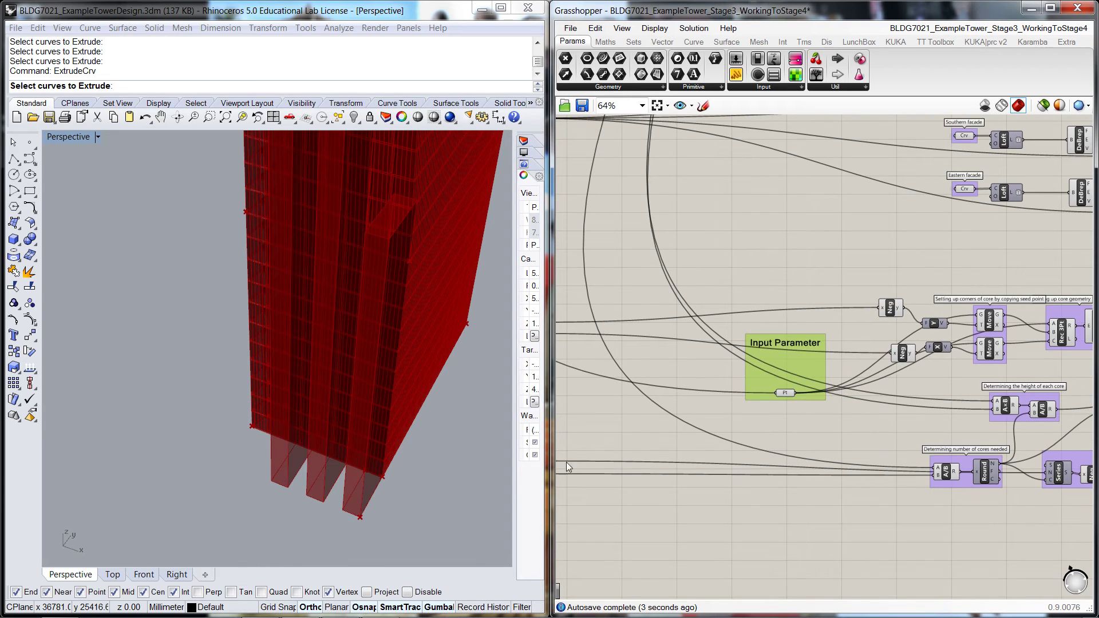
- Inspect the position and heights of the cores against the tower from several sides, and review the core routine's layout
click(432, 464)
scroll(435, 459, down, 8)
right_drag(436, 459, 373, 461)
scroll(359, 500, up, 5)
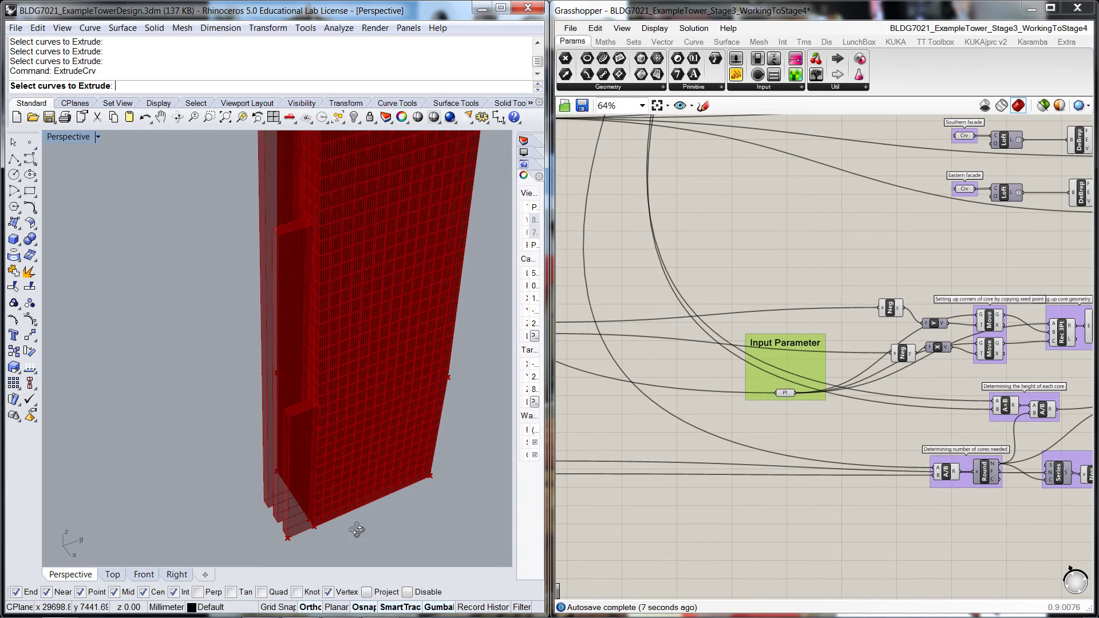
right_drag(357, 530, 413, 507)
click(792, 504)
scroll(802, 493, down, 4)
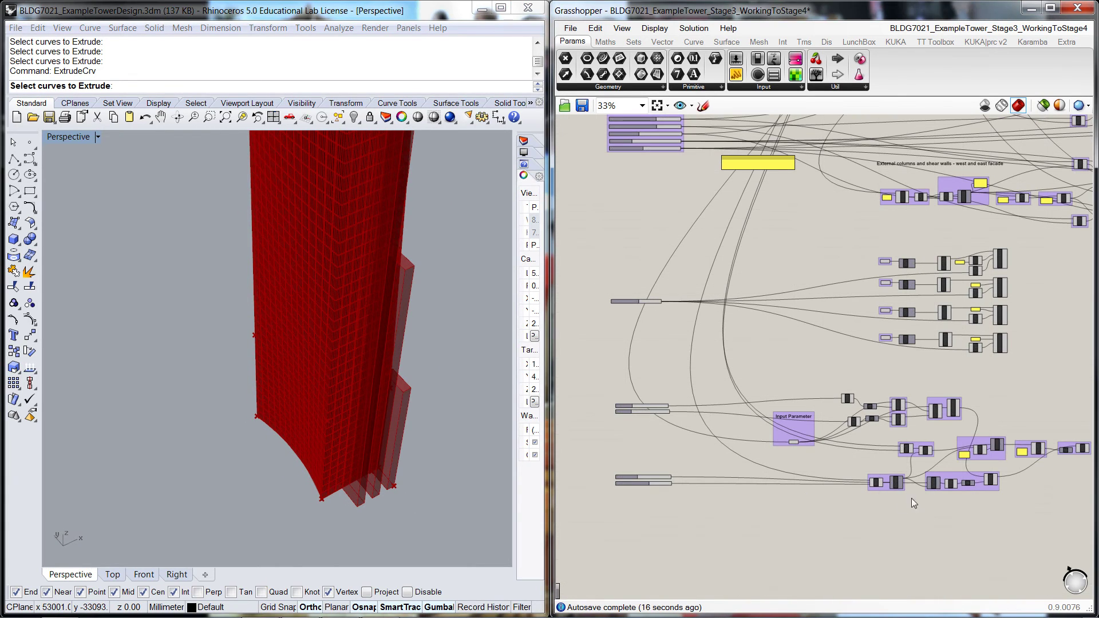
right_drag(911, 497, 863, 496)
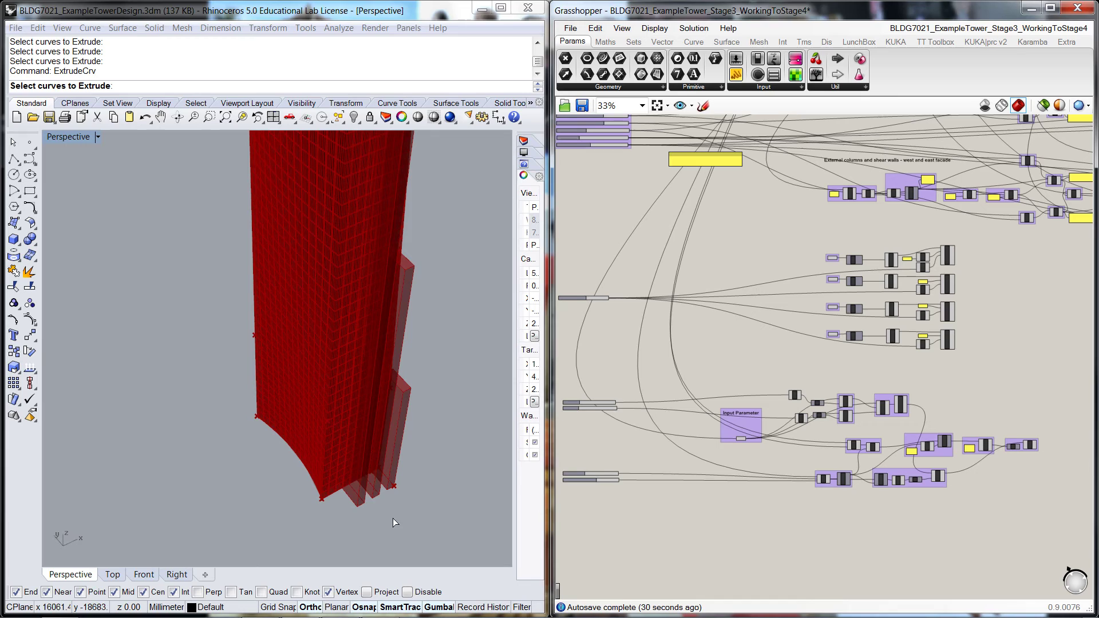
- Examine how the core bases line up with the tower's corner and base edge from close up and below, and review the whole tower
scroll(383, 518, up, 5)
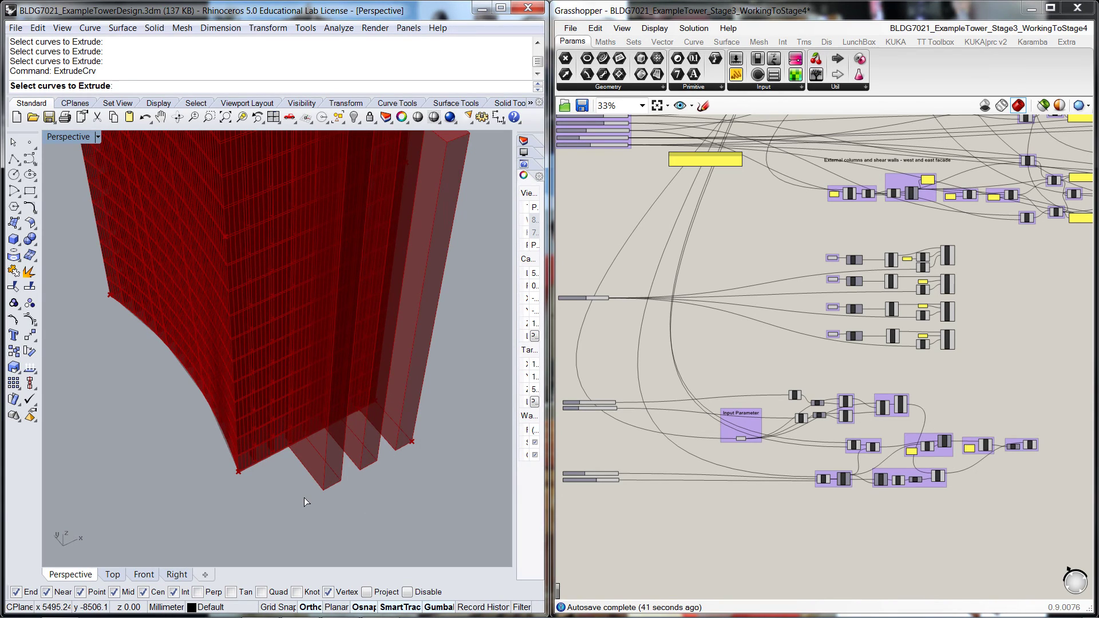
scroll(304, 497, down, 1)
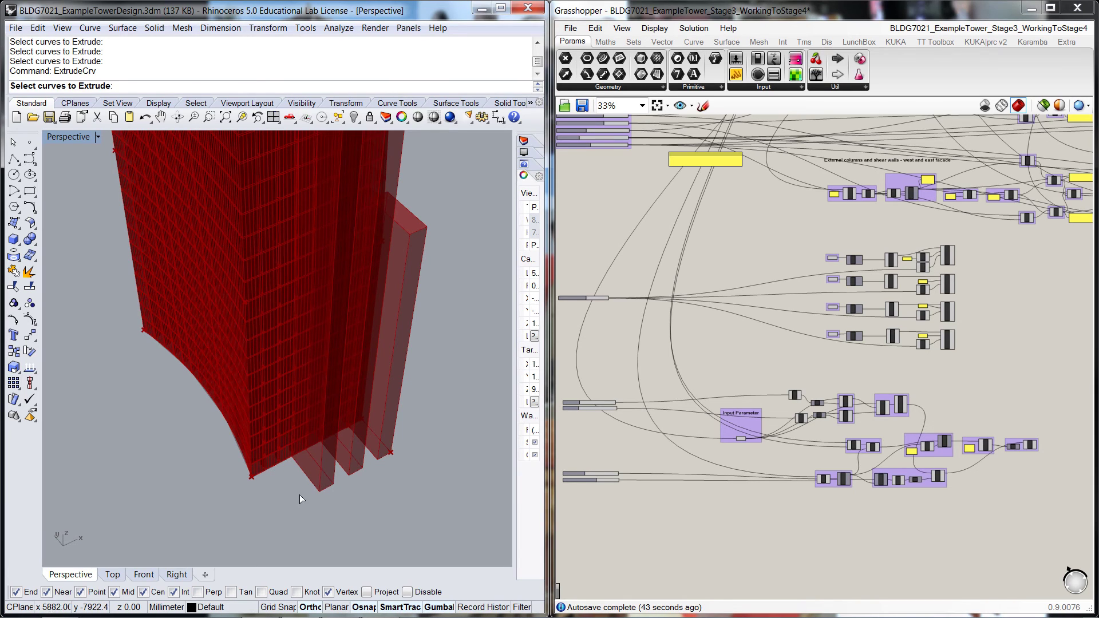
right_drag(282, 495, 319, 499)
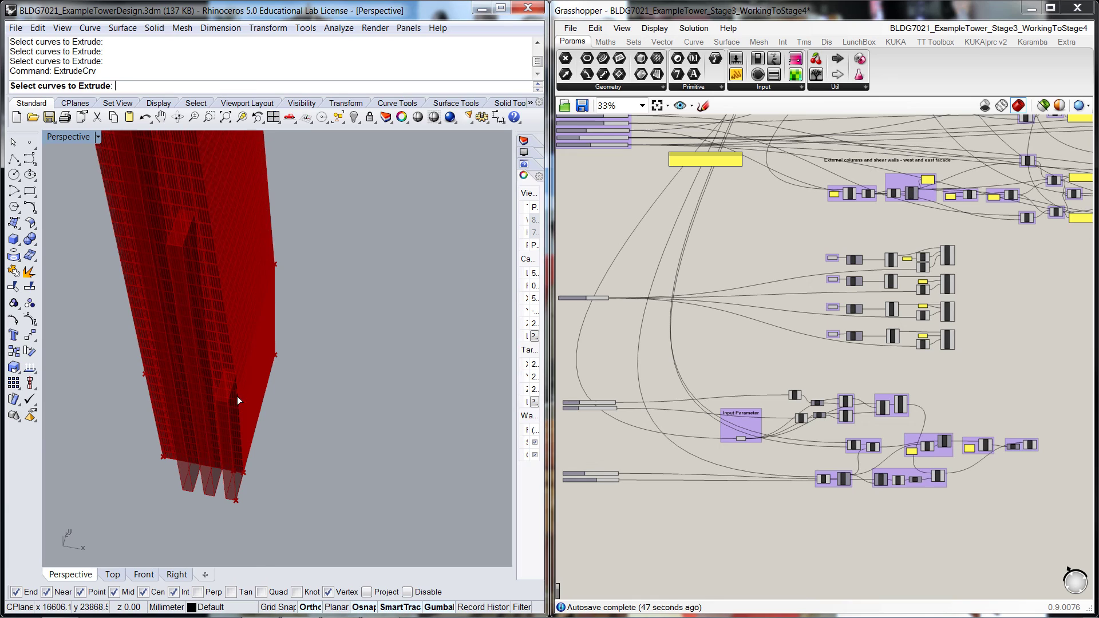
right_drag(304, 448, 272, 453)
scroll(181, 394, up, 7)
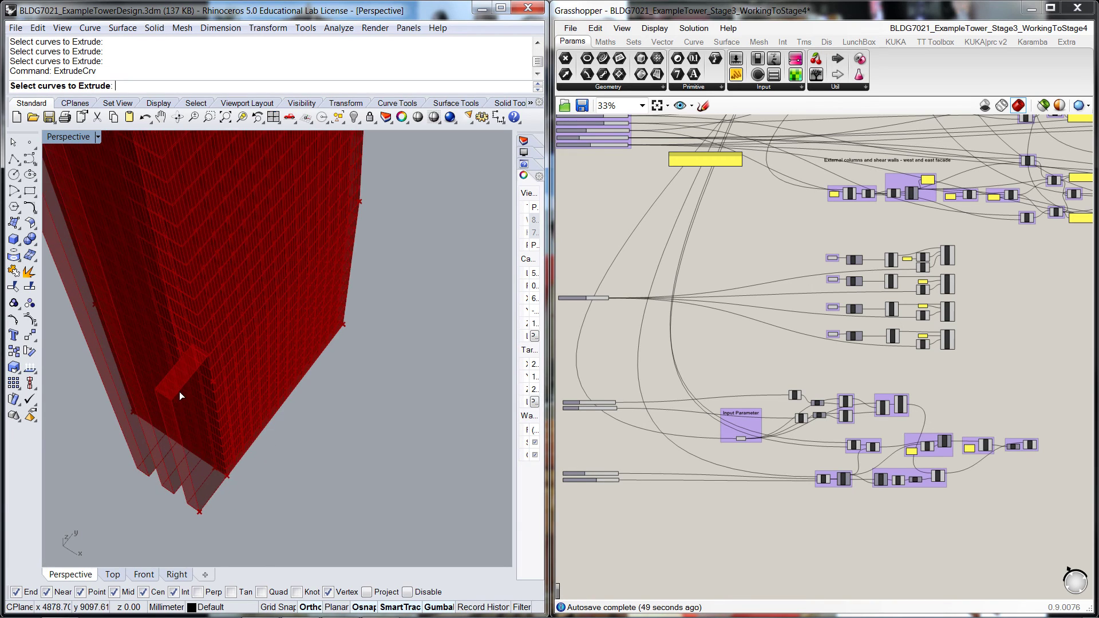
right_drag(270, 390, 344, 388)
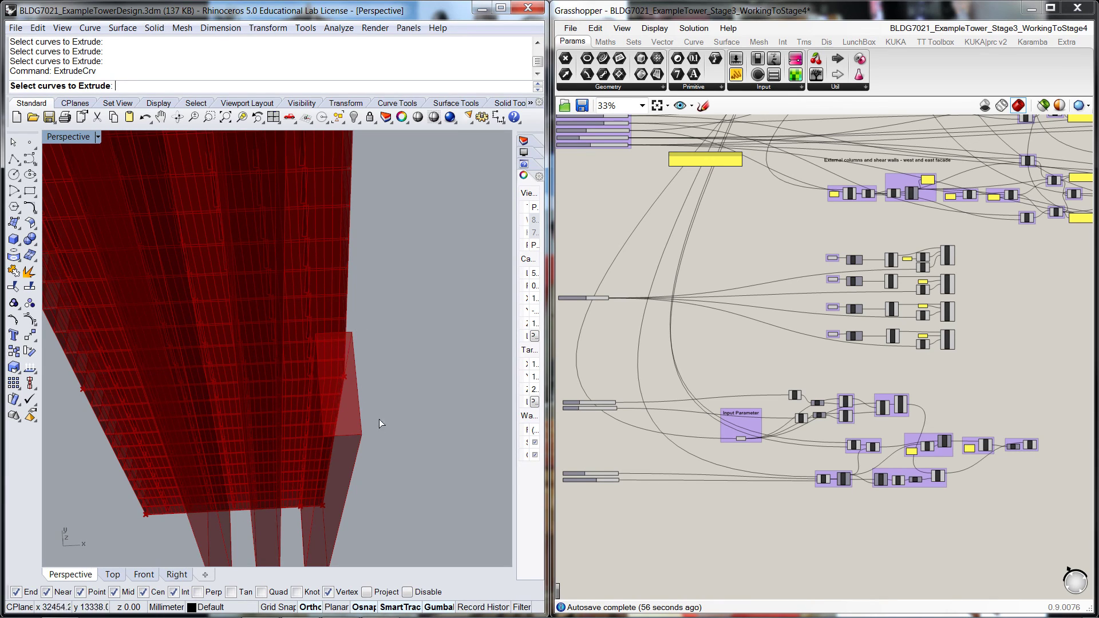
right_drag(430, 474, 278, 525)
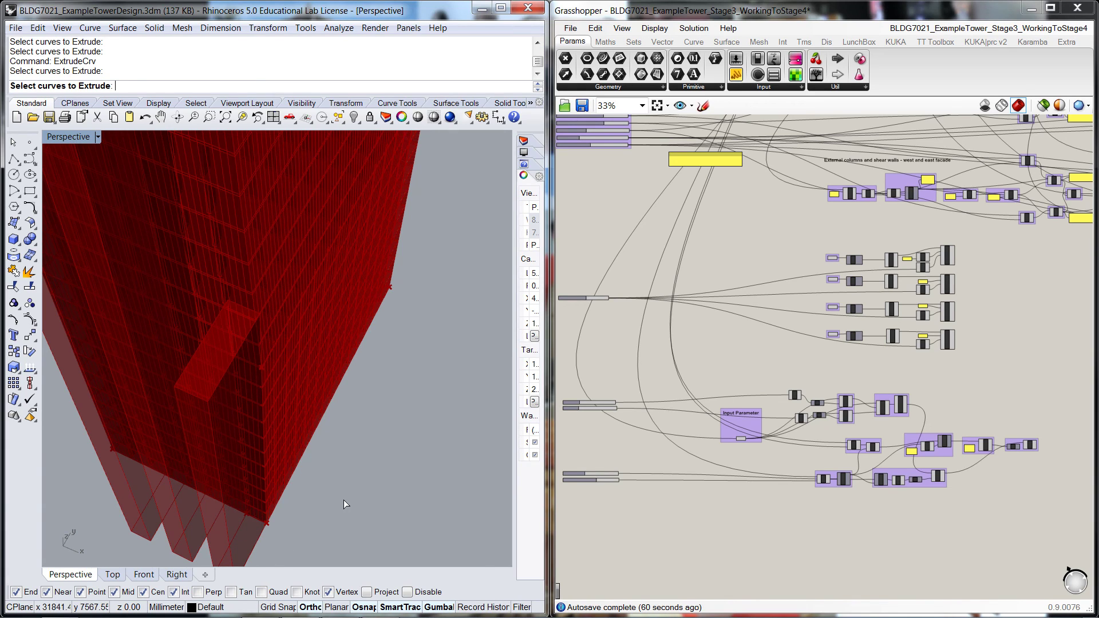
right_drag(344, 500, 407, 469)
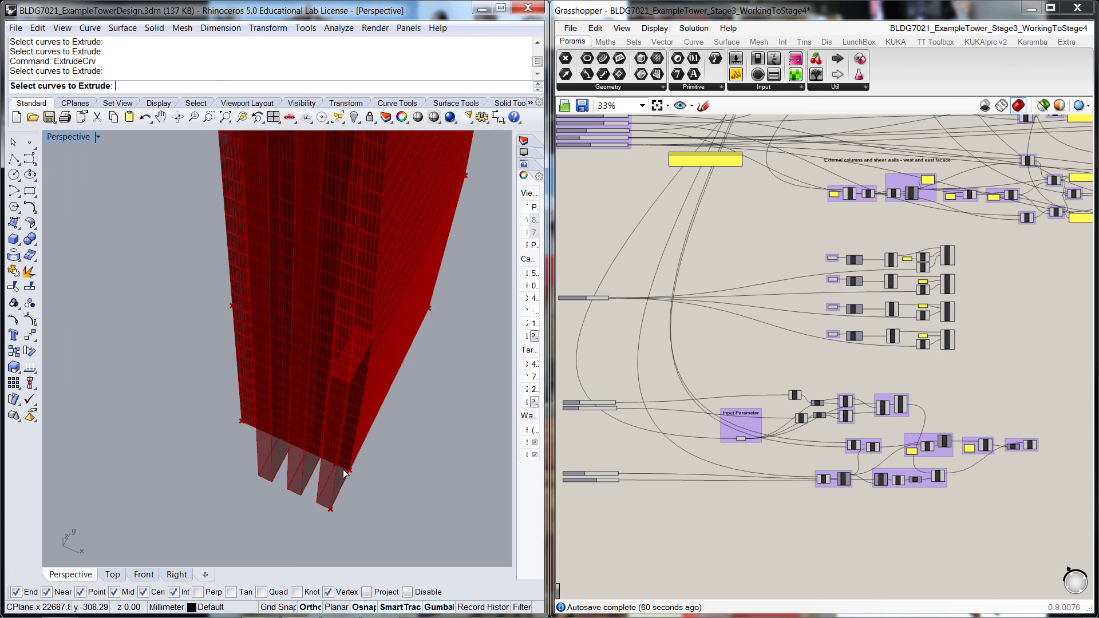
right_drag(359, 495, 320, 499)
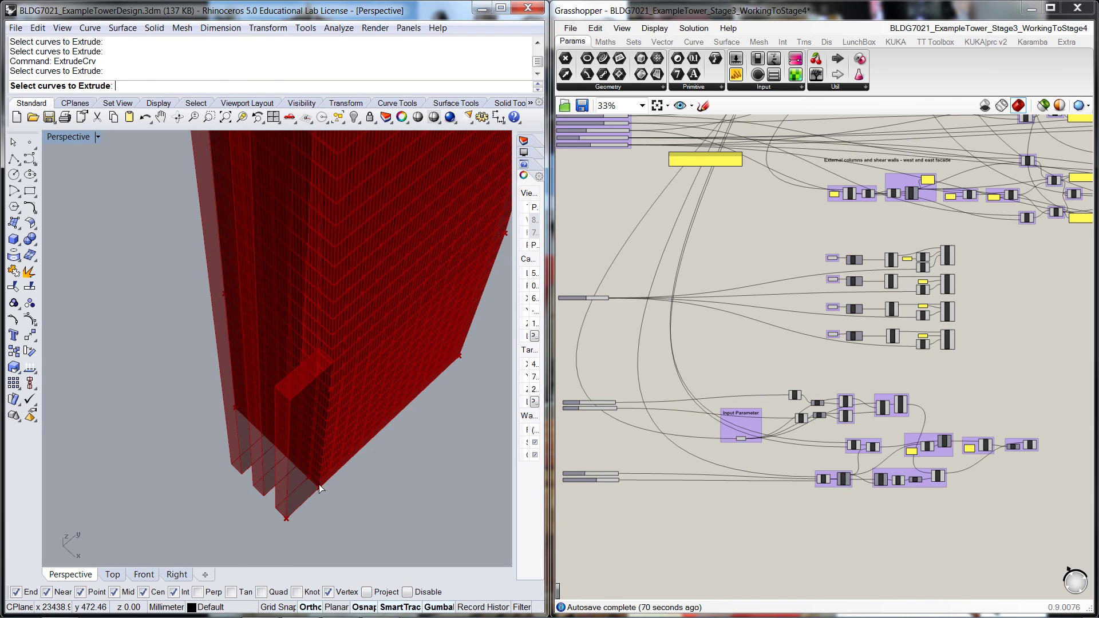
scroll(318, 500, down, 8)
shift+right_drag(353, 497, 382, 476)
scroll(417, 242, up, 2)
scroll(410, 255, down, 4)
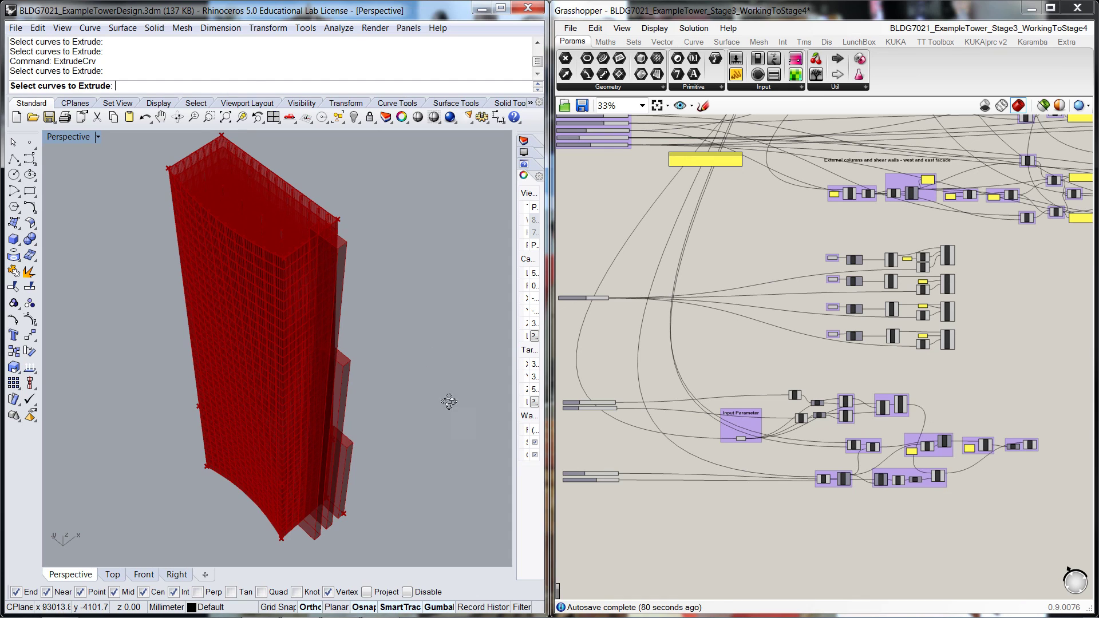
right_drag(450, 402, 423, 412)
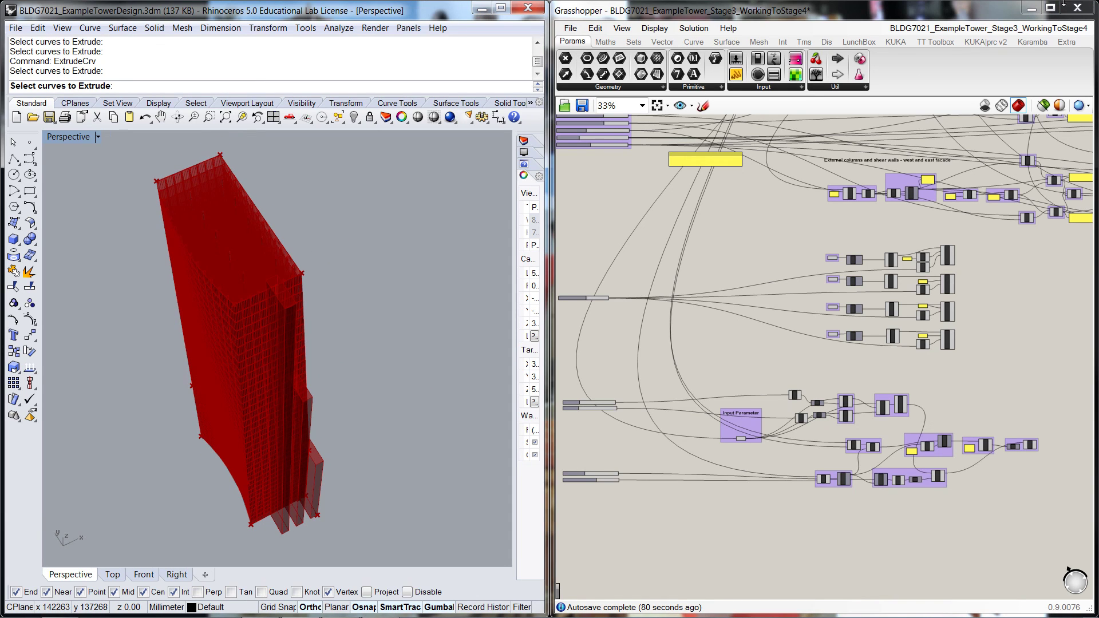